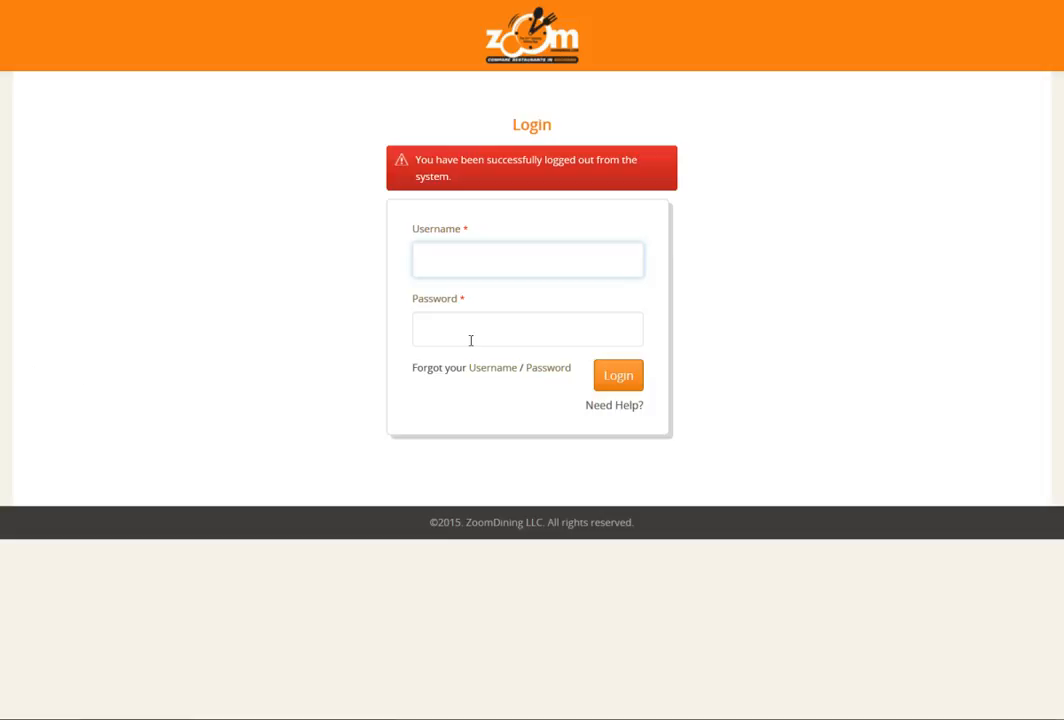
Step: Log in to the restaurant account with its username and saved password
click(449, 258)
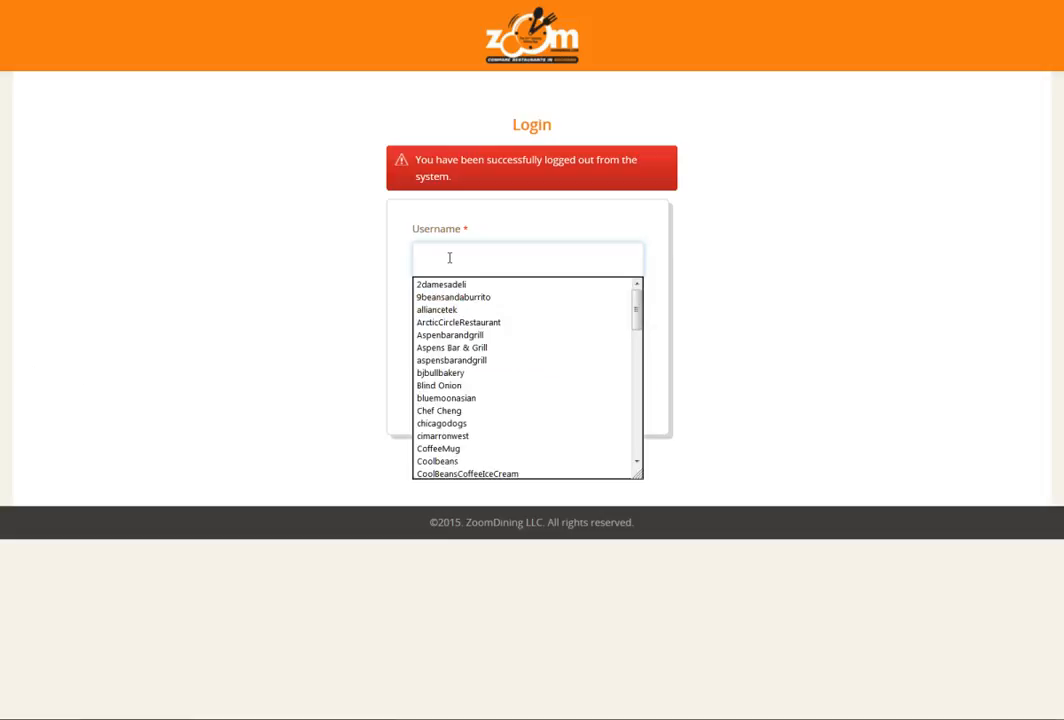
text(Du)
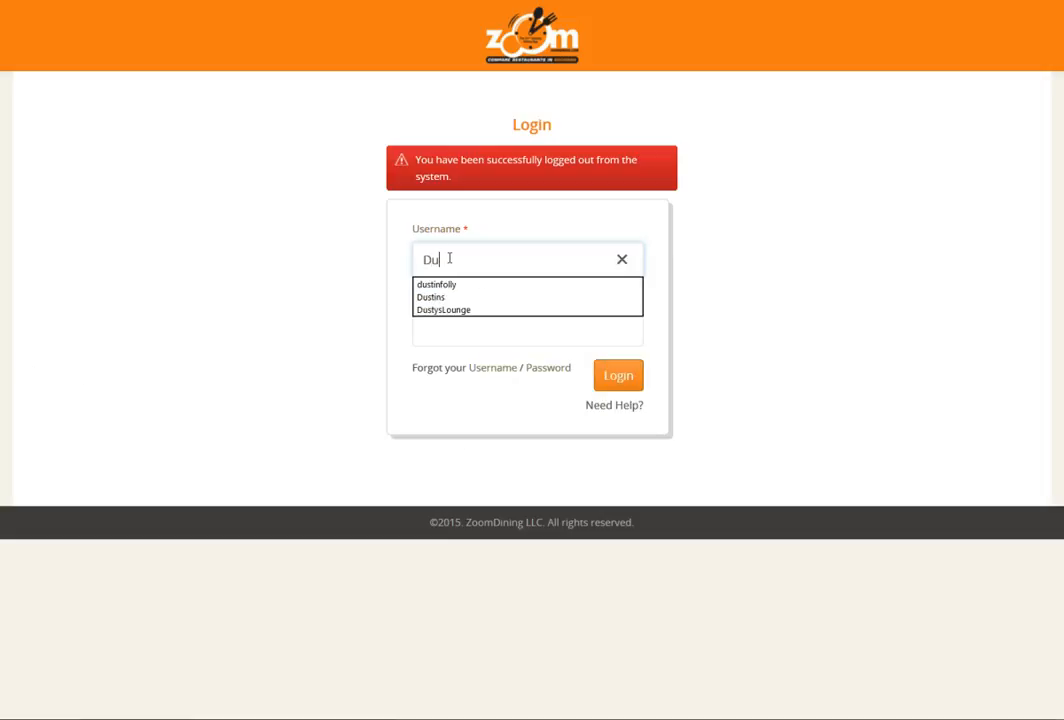
text(stins)
key(Tab)
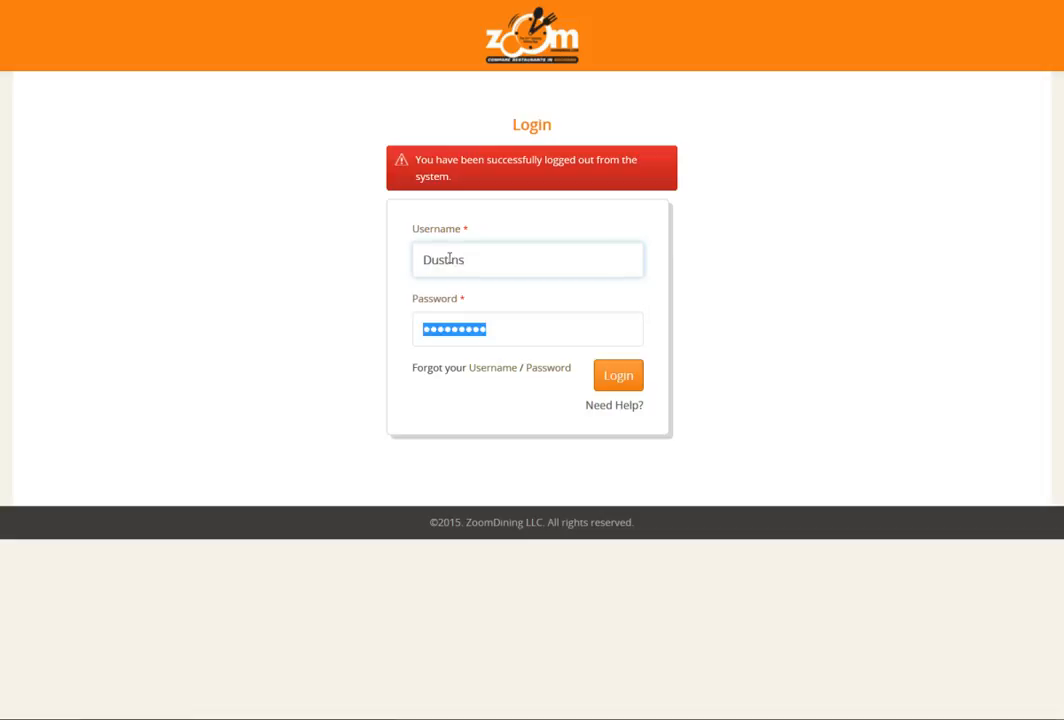
click(610, 379)
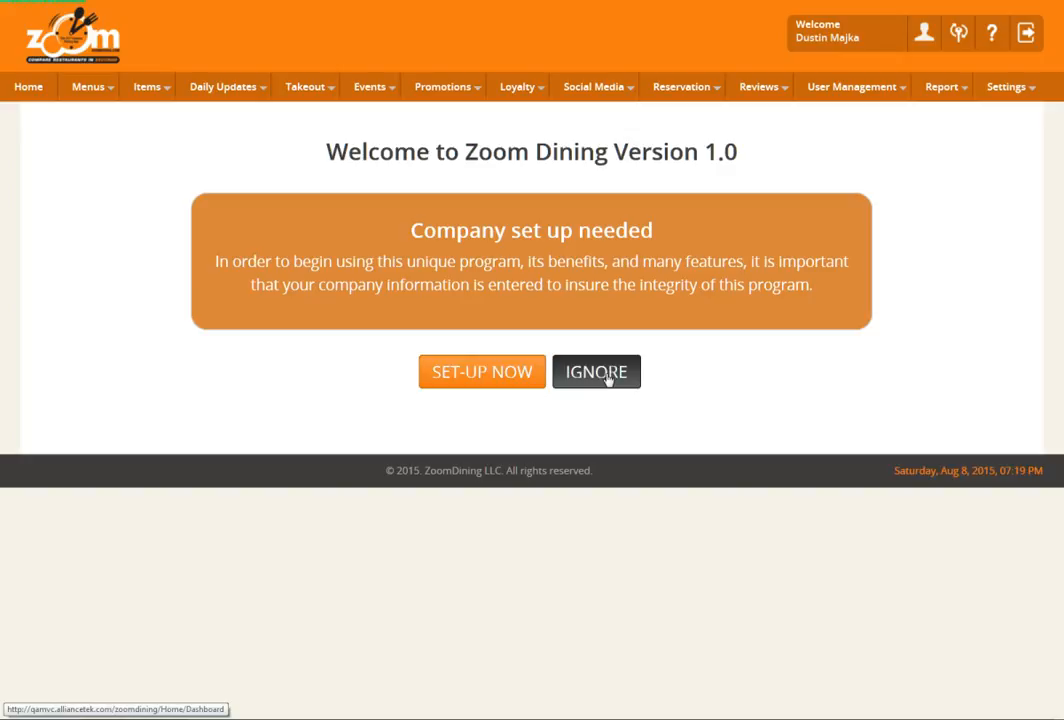
Step: Start the company setup, open Company Information and review the selected types of food served
click(480, 378)
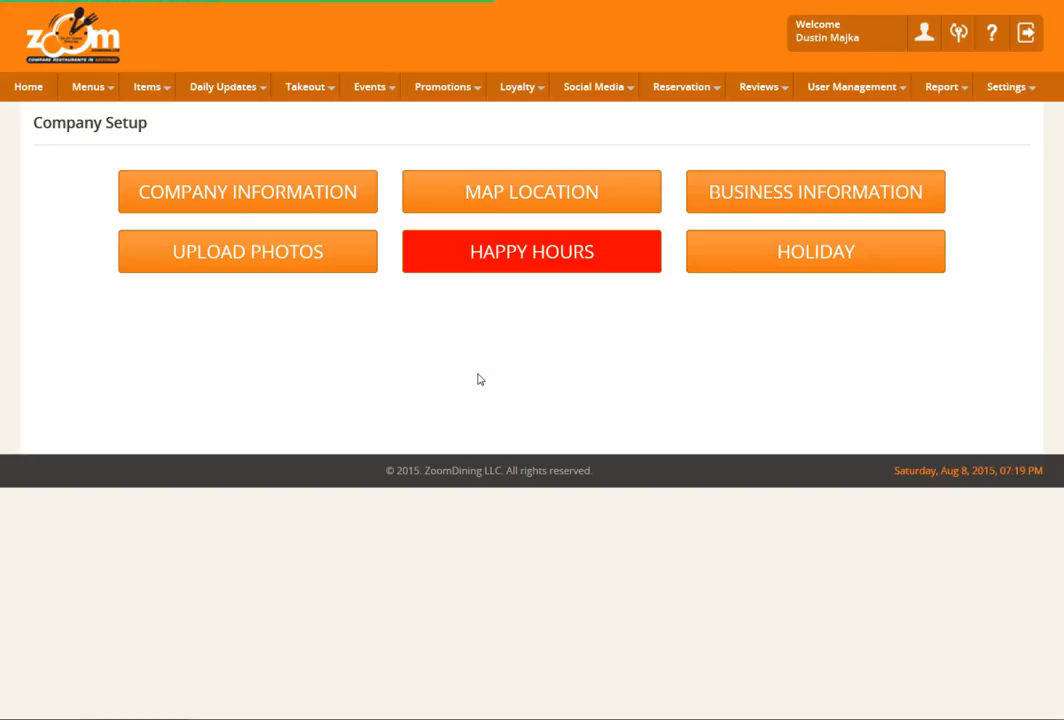
click(212, 200)
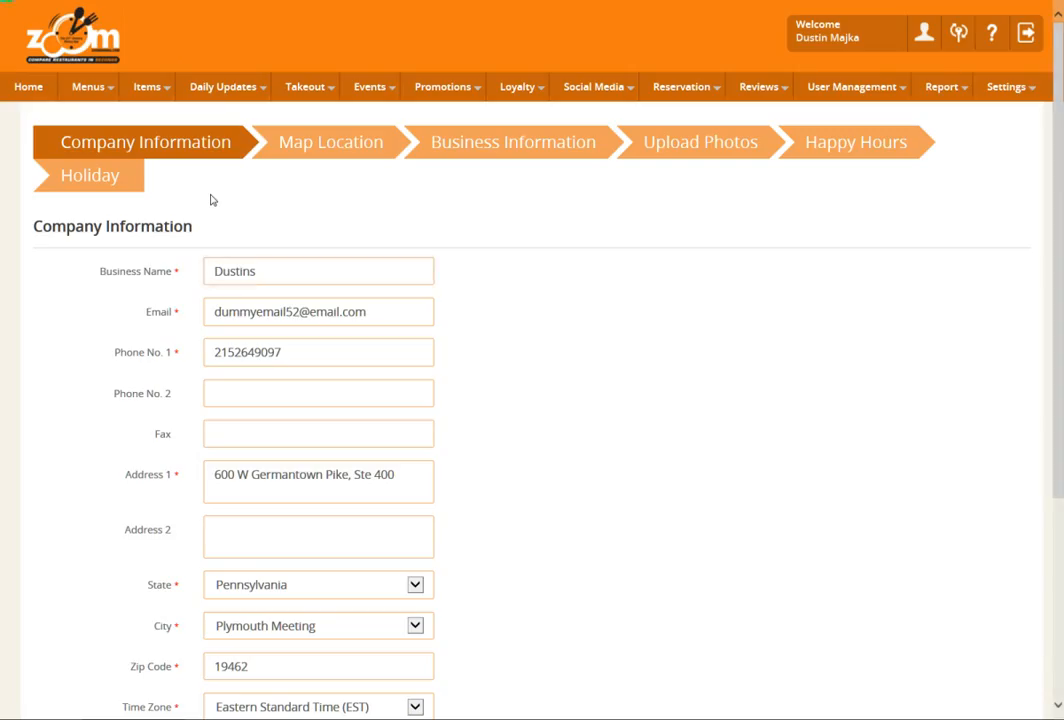
scroll(591, 342, down, 3)
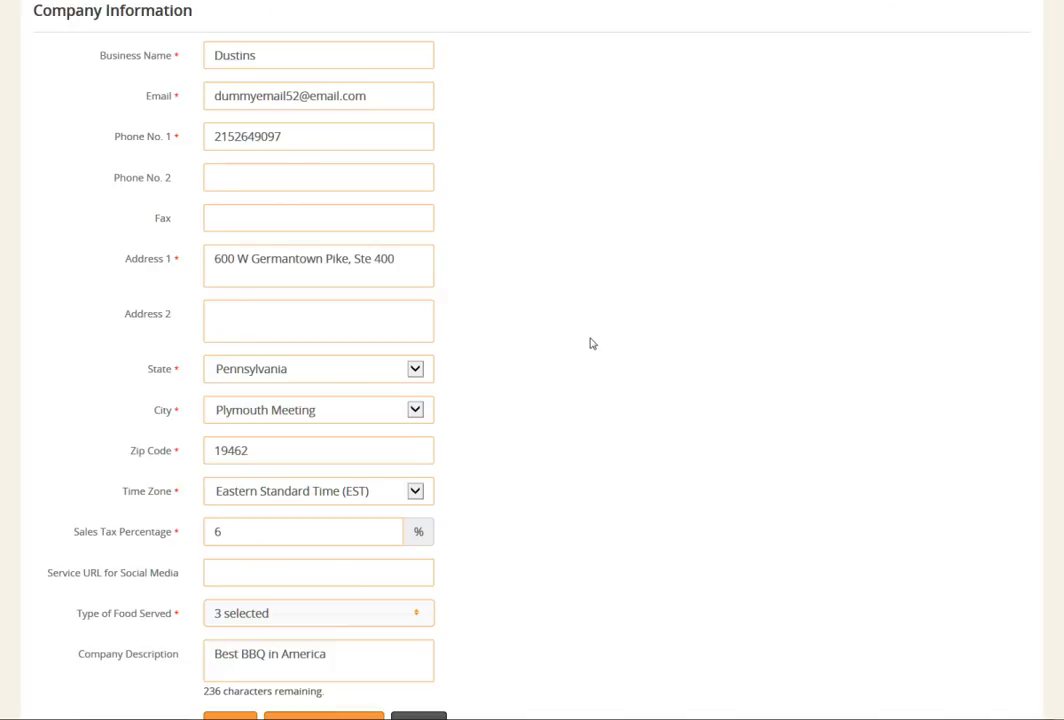
click(420, 620)
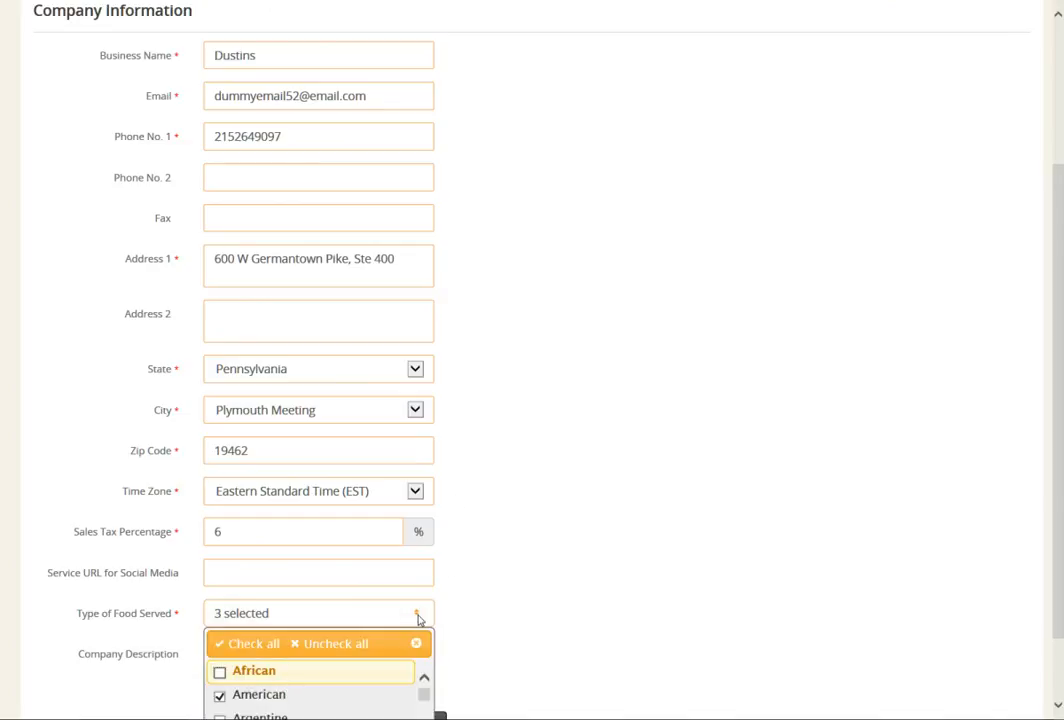
scroll(362, 649, down, 2)
scroll(362, 649, down, 5)
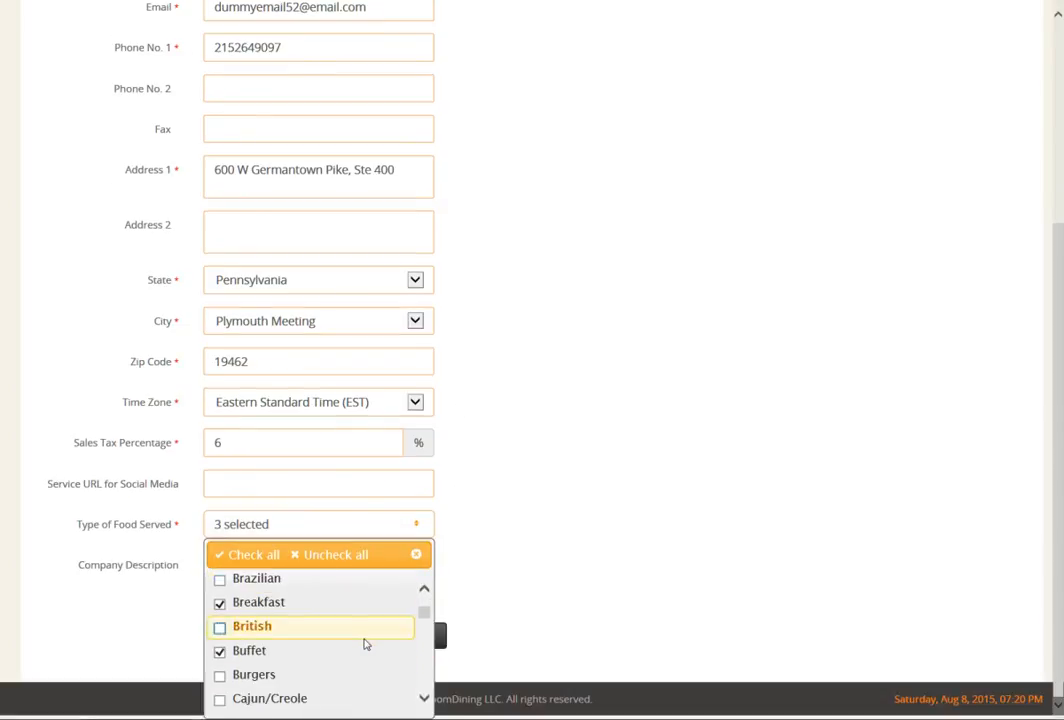
scroll(366, 645, up, 5)
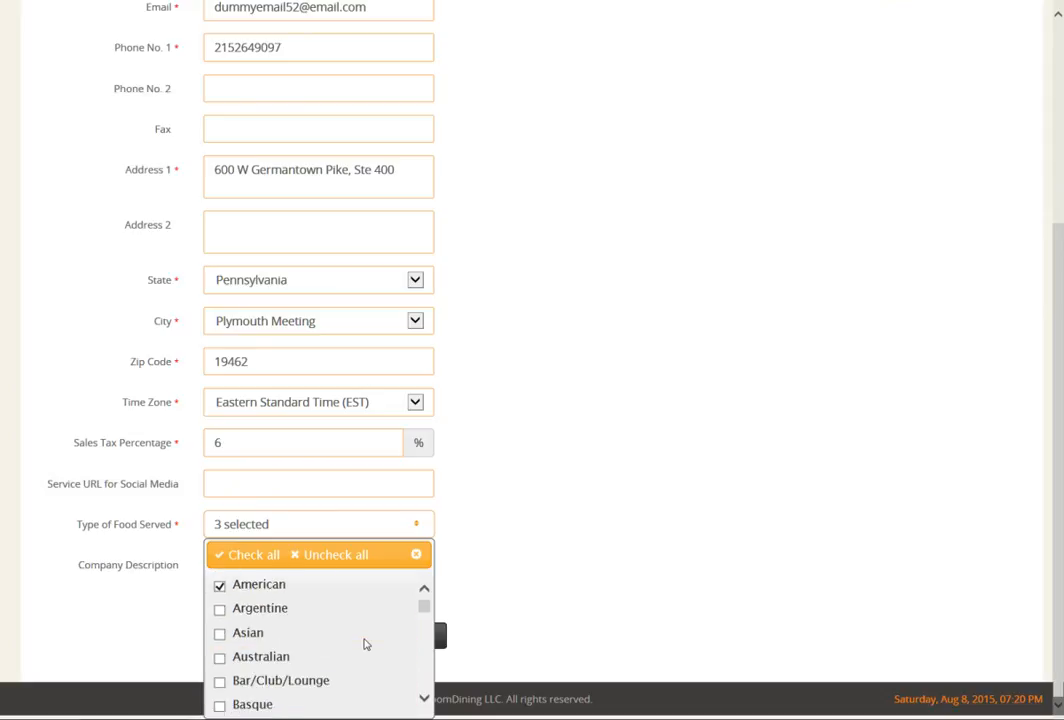
click(518, 543)
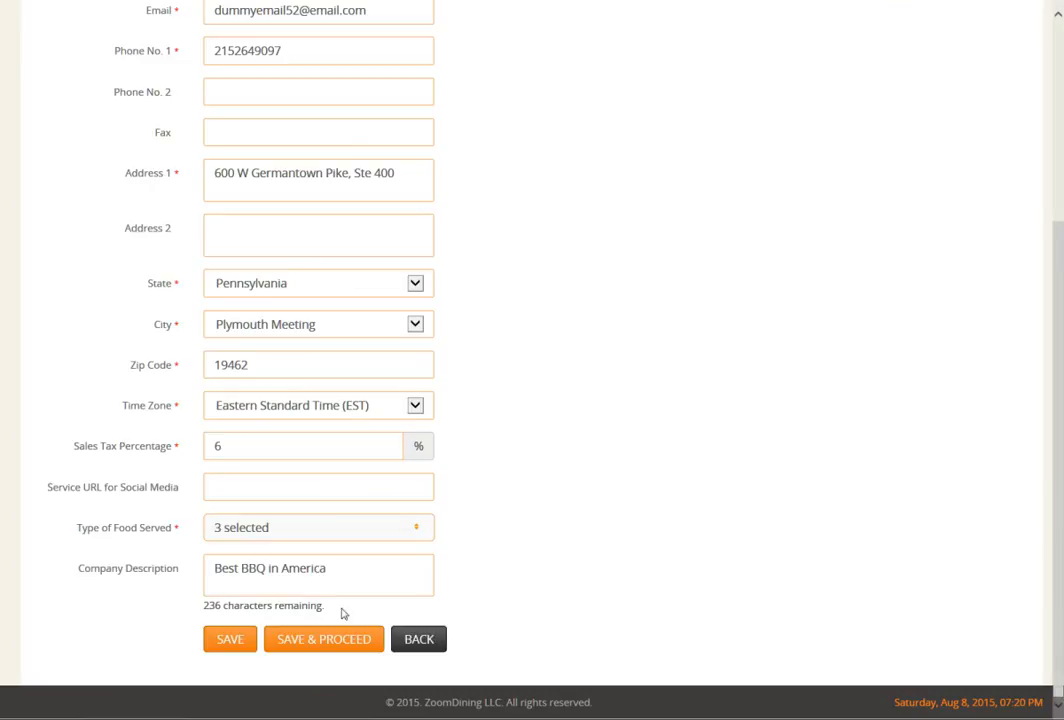
Step: Save the company information and the map location, proceeding to Business Information
click(318, 641)
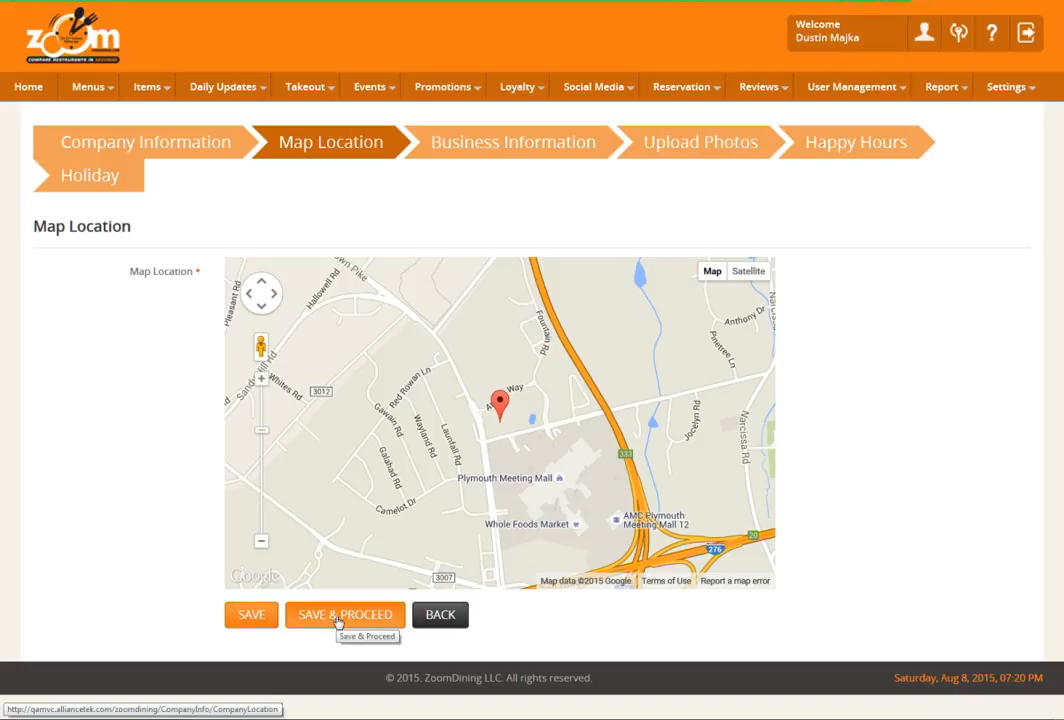
click(338, 616)
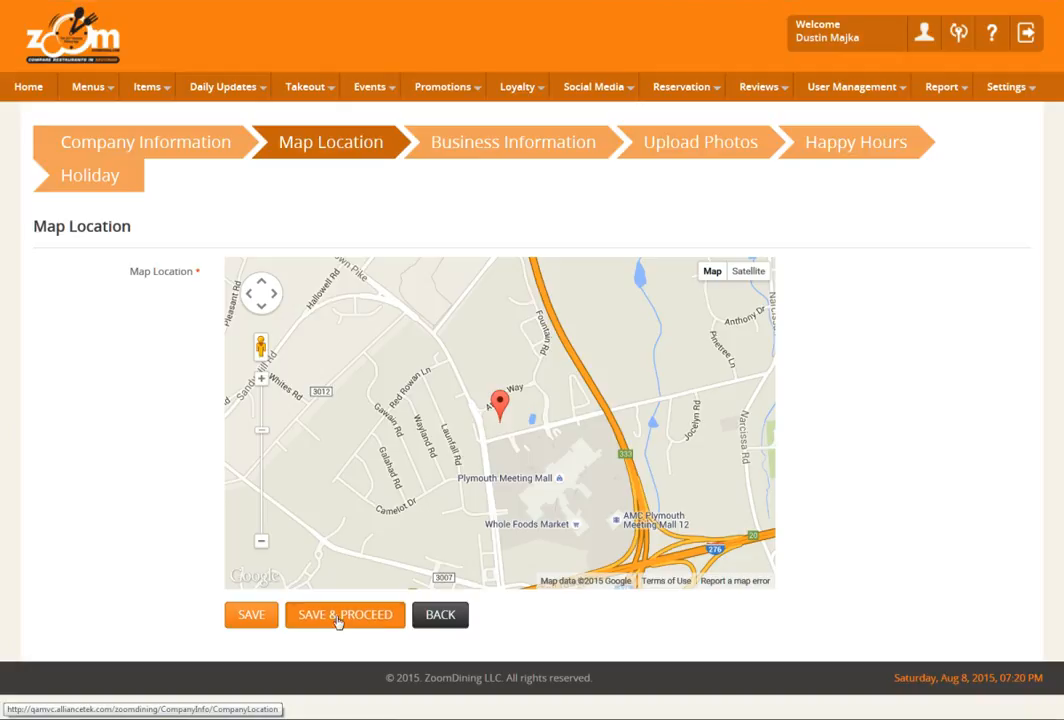
click(338, 620)
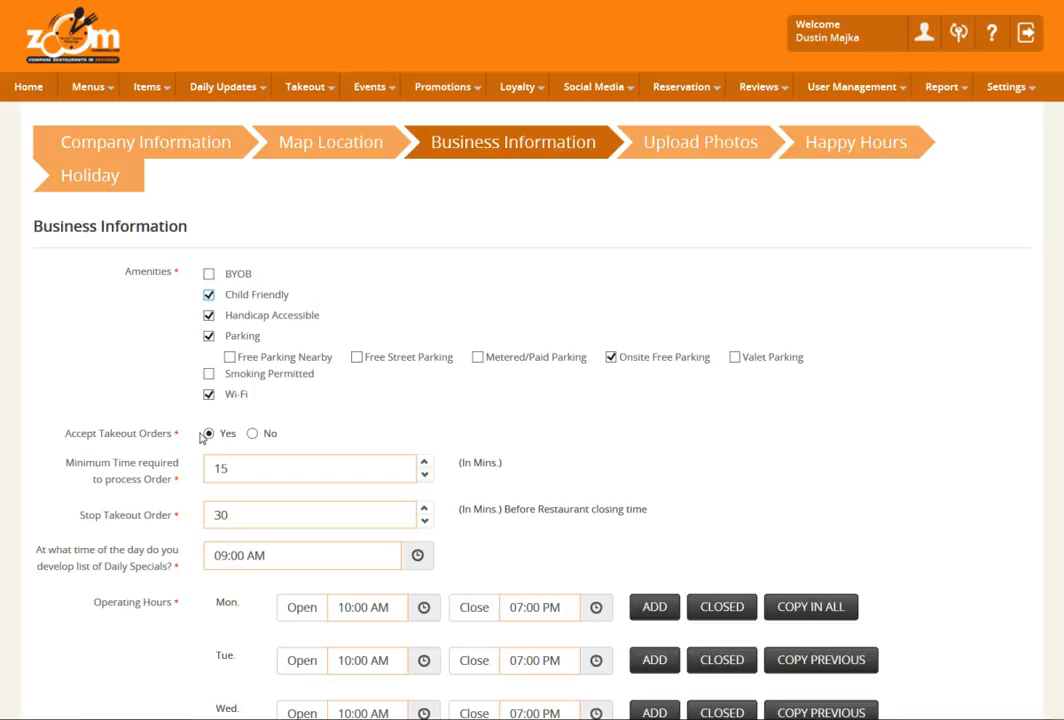
Step: Examine the takeout order timings, the daily specials time and the time choices for Monday's opening hour
click(237, 465)
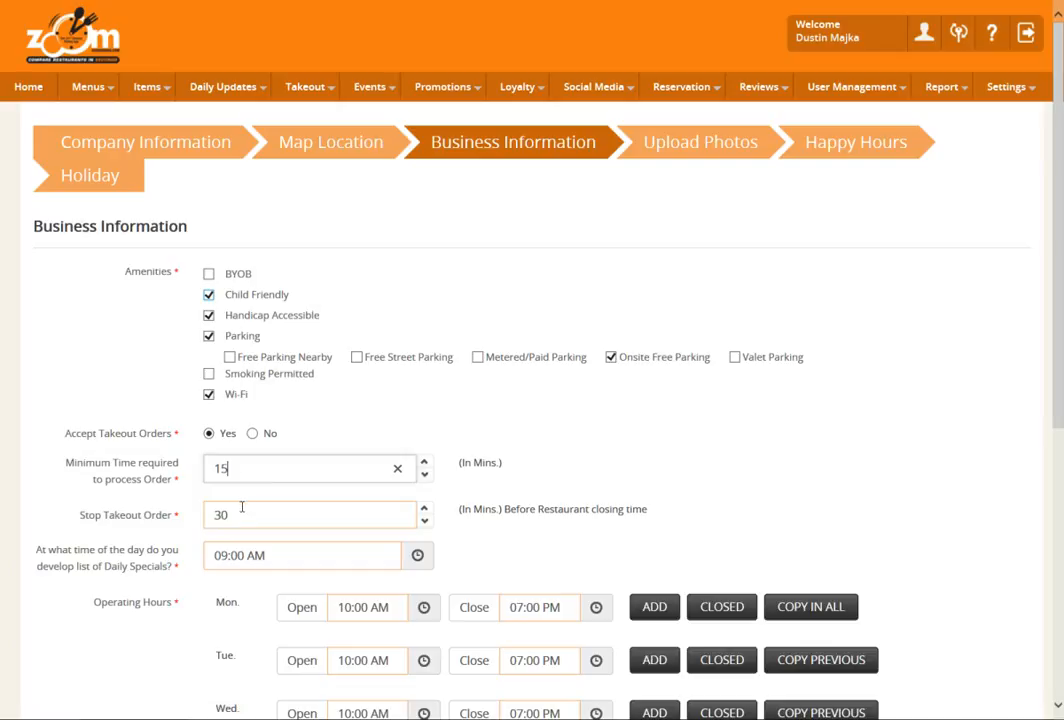
click(241, 507)
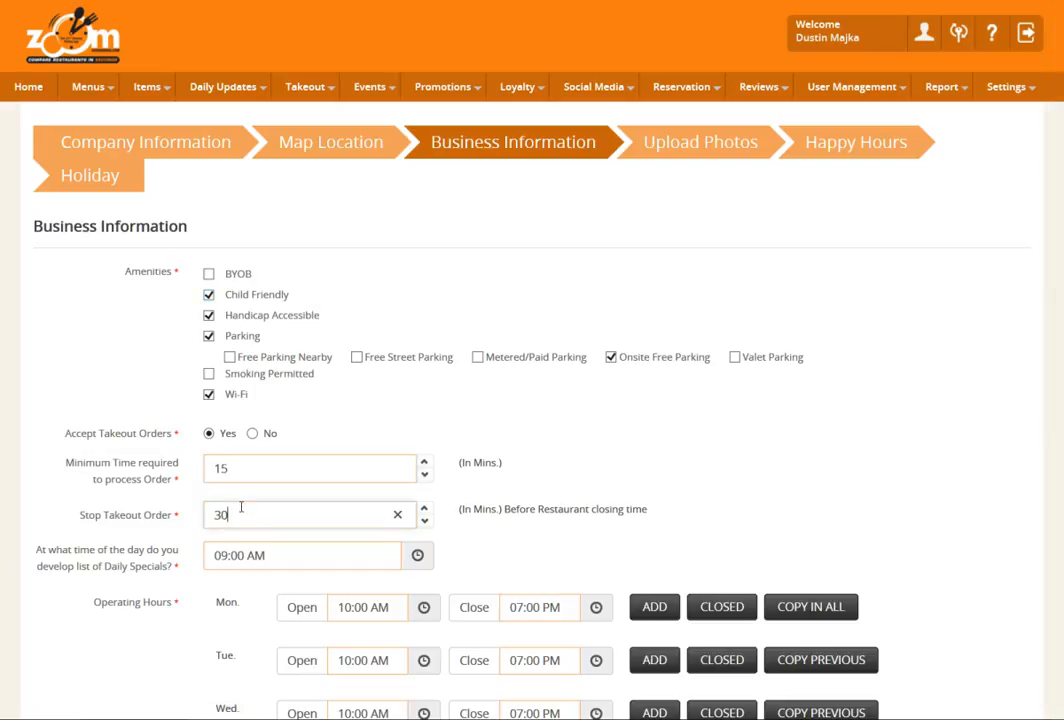
click(289, 553)
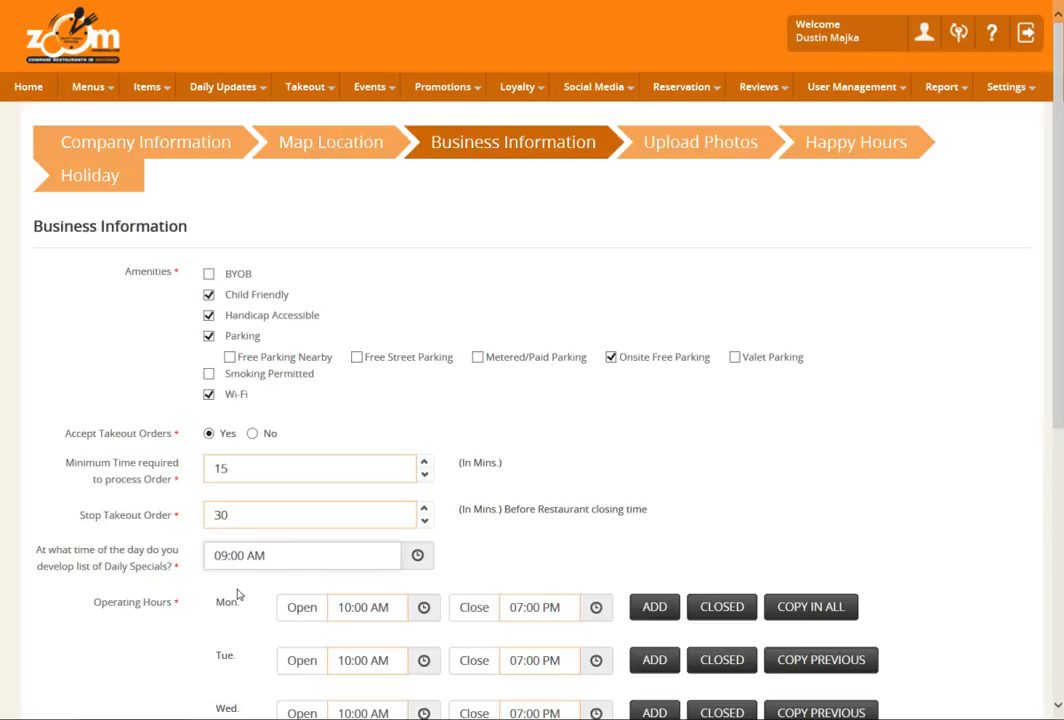
scroll(300, 574, down, 3)
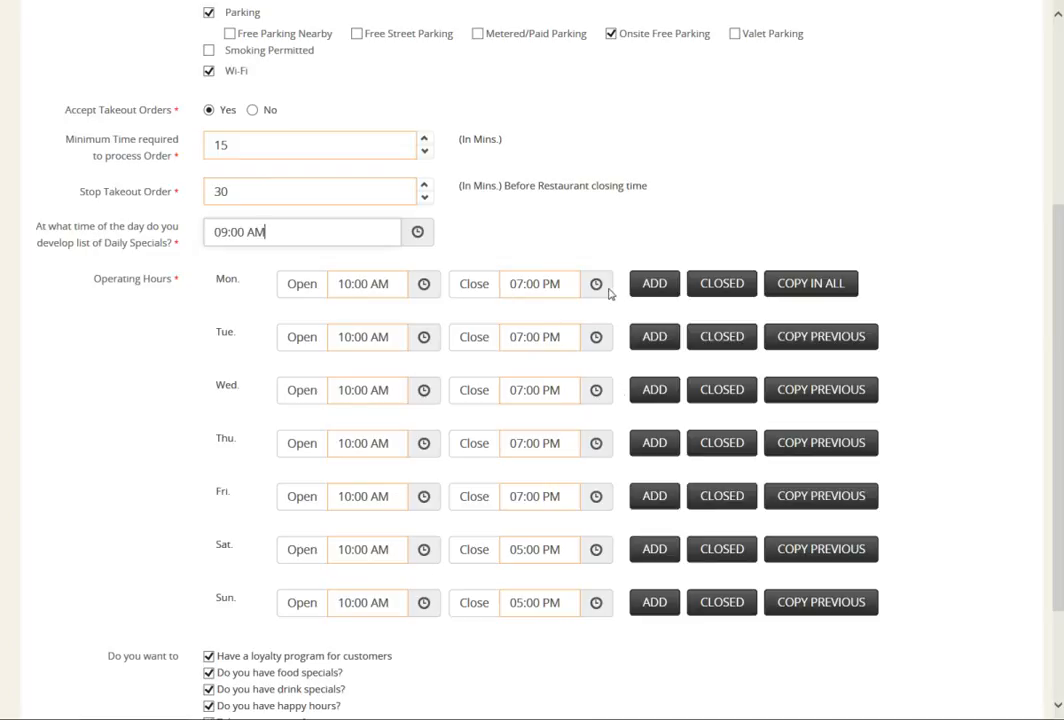
click(425, 284)
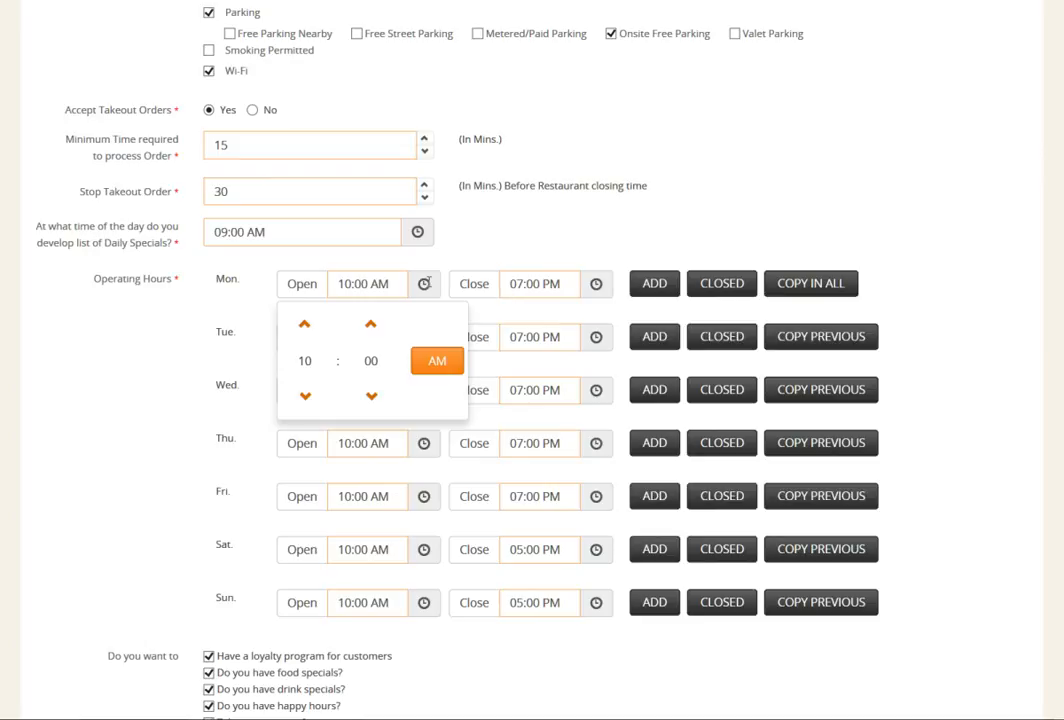
click(372, 361)
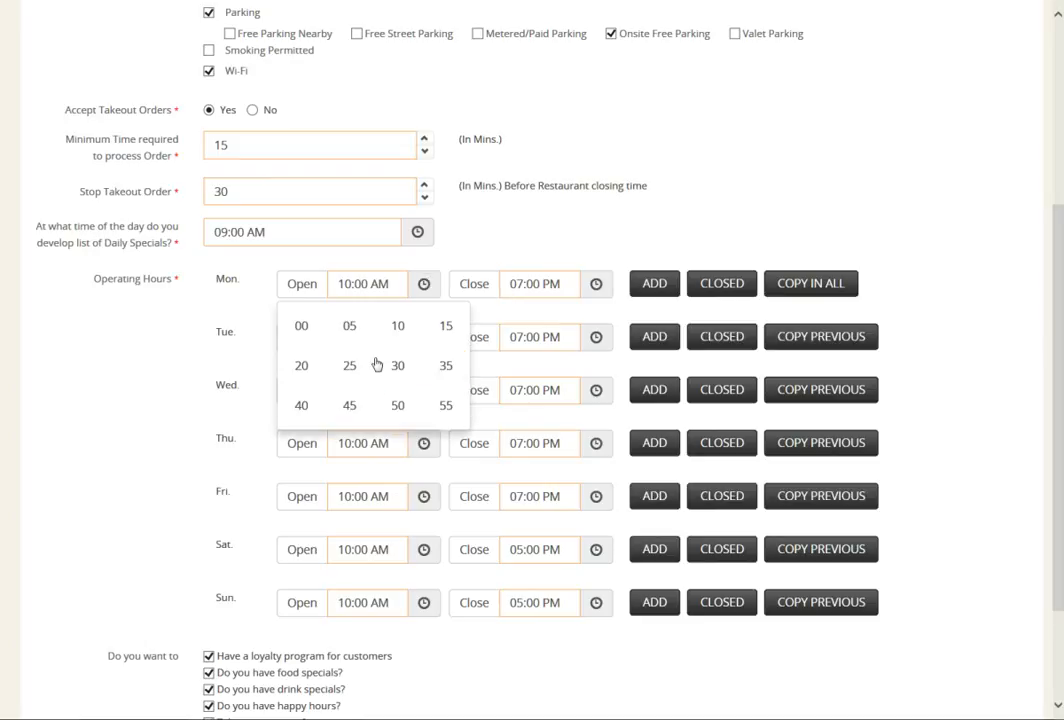
click(475, 254)
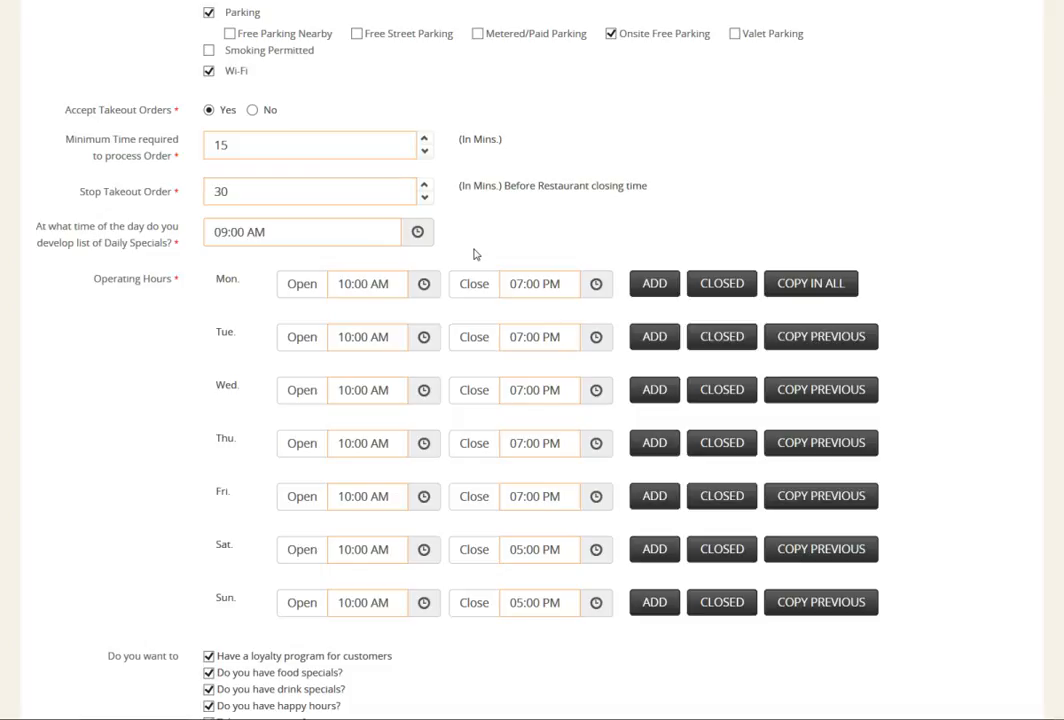
Step: Copy Monday's operating hours to all days and set Saturday's closing time to 2:00 PM
click(827, 290)
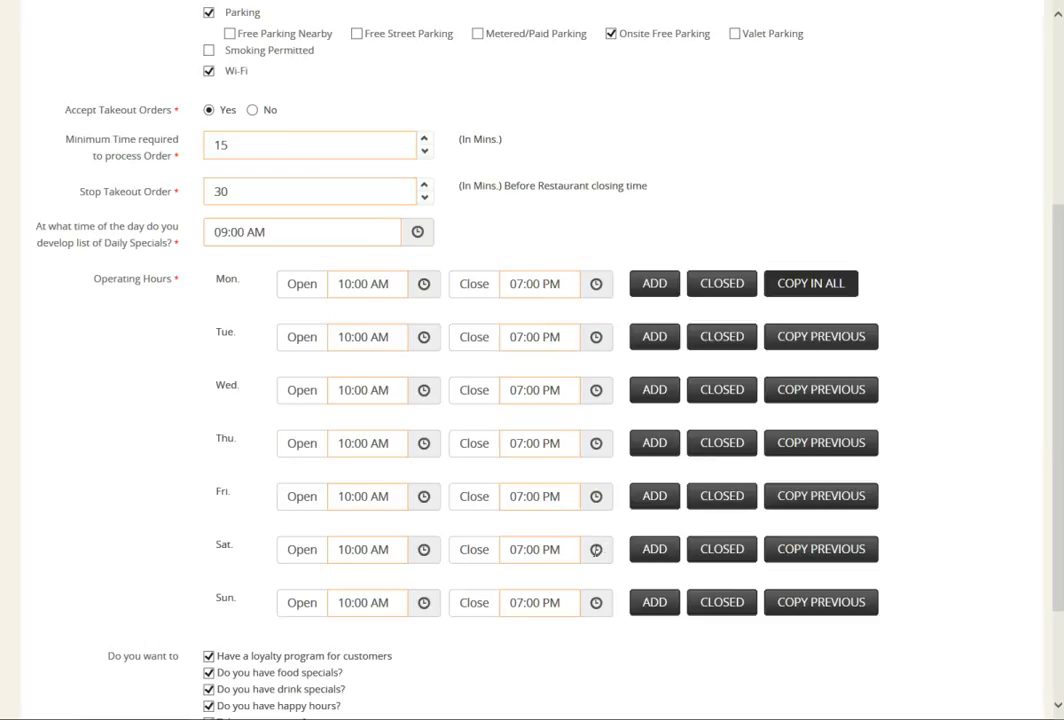
click(600, 548)
click(477, 661)
click(477, 661)
click(477, 661)
click(477, 661)
click(477, 661)
click(477, 661)
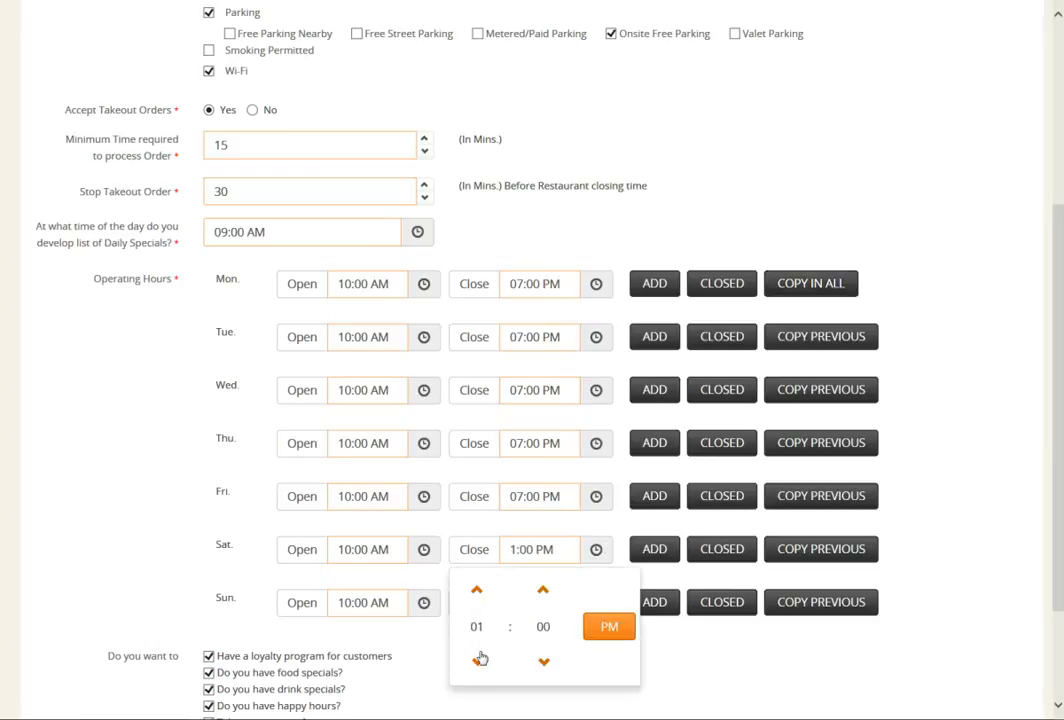
click(477, 590)
click(659, 633)
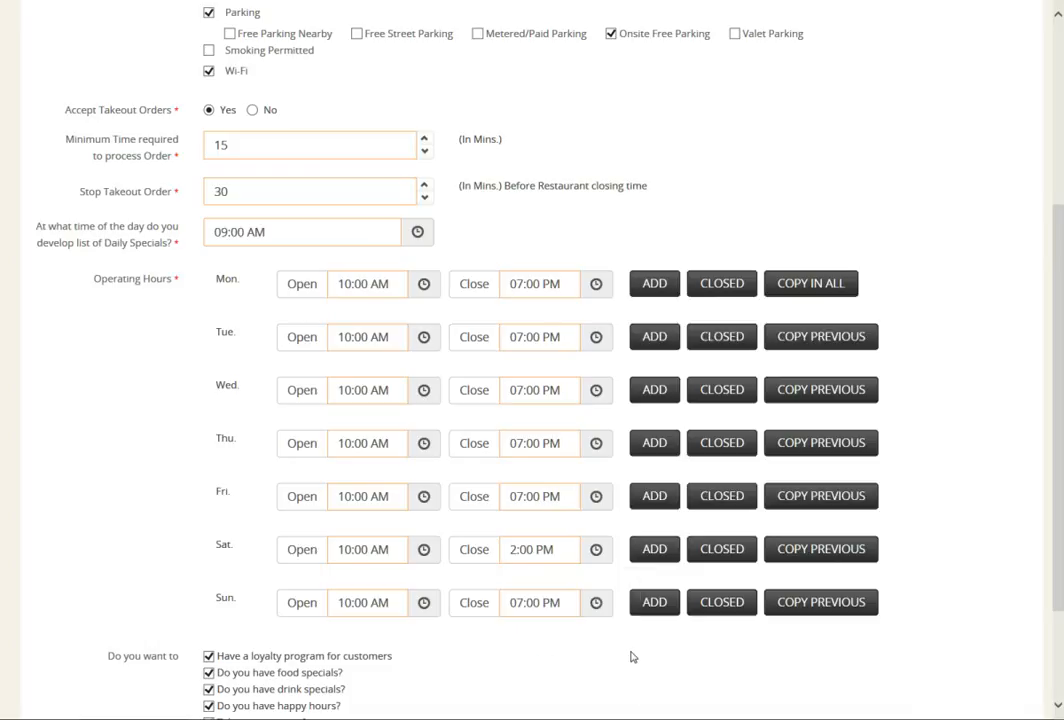
Step: Set Sunday's closing time to 2:00 PM
click(596, 603)
click(480, 568)
click(480, 568)
click(480, 568)
click(480, 568)
click(480, 568)
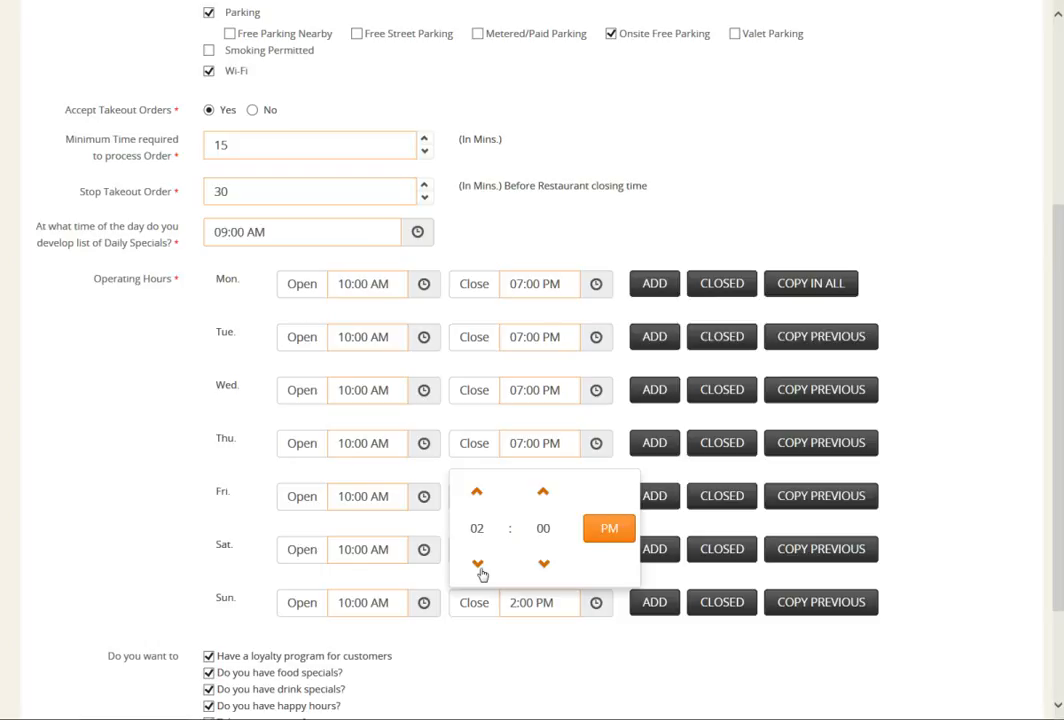
click(508, 659)
Step: Save the business information and proceed through Upload Photos to Happy Hours without adding any images
scroll(508, 652, down, 2)
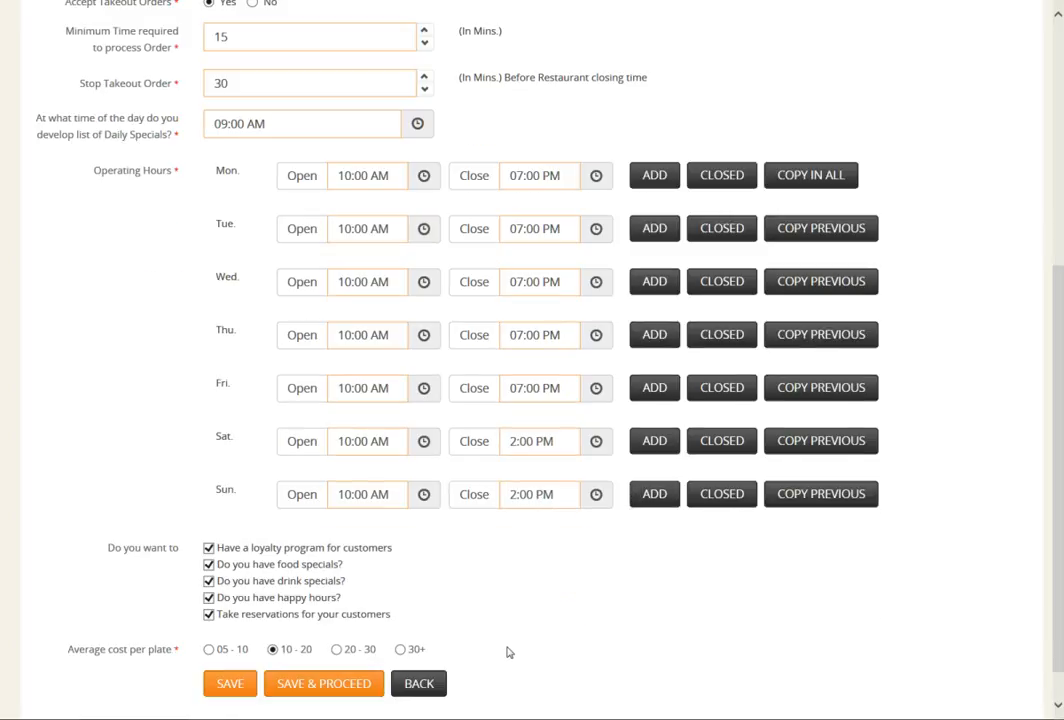
scroll(508, 652, down, 1)
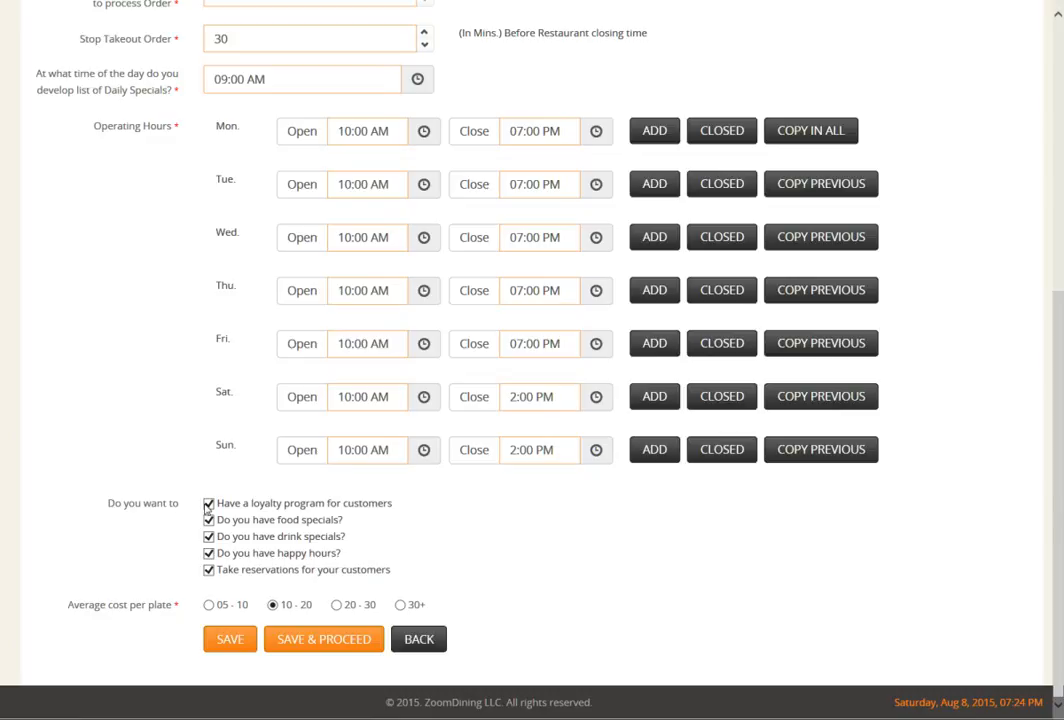
click(298, 642)
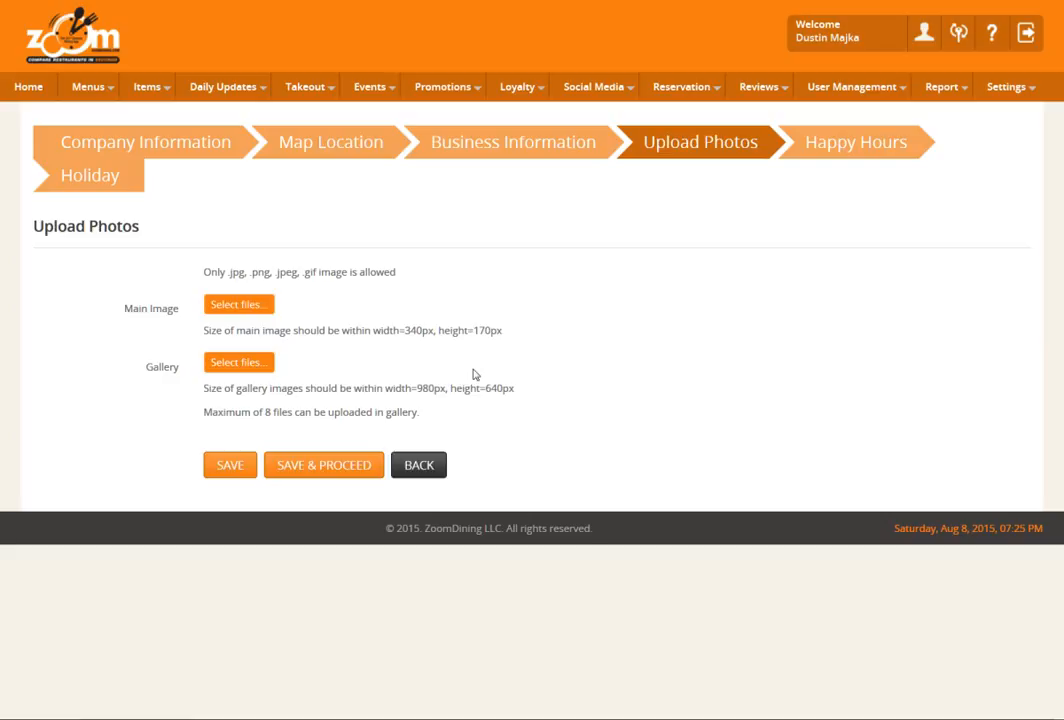
click(308, 465)
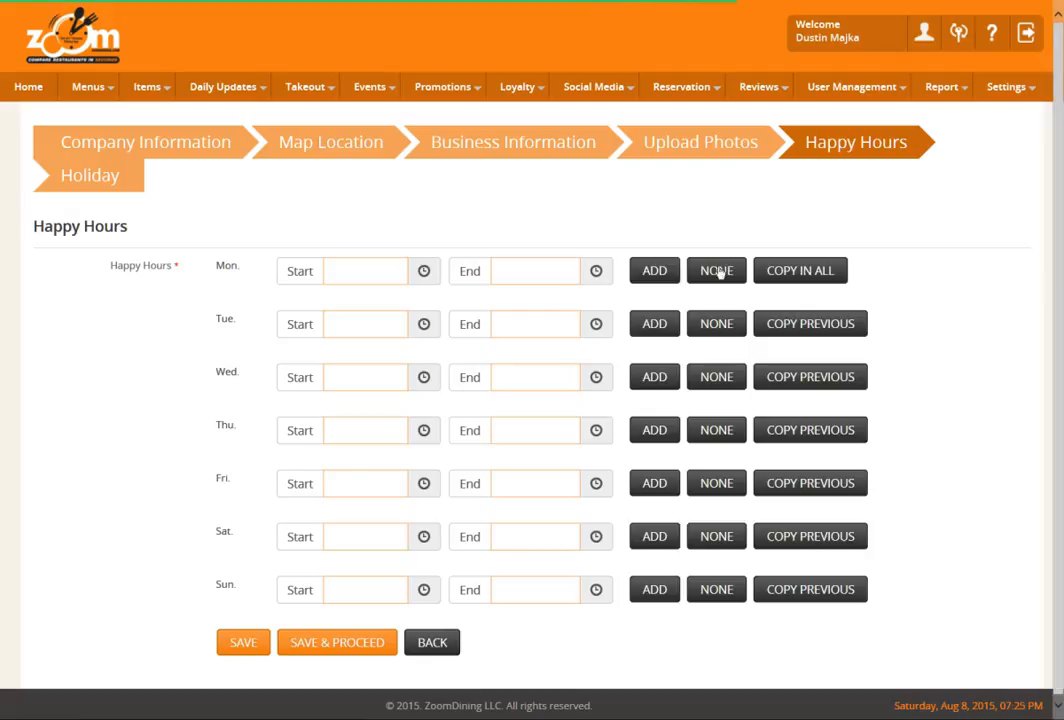
Step: Mark every day from Monday to Sunday as having no happy hours
click(717, 273)
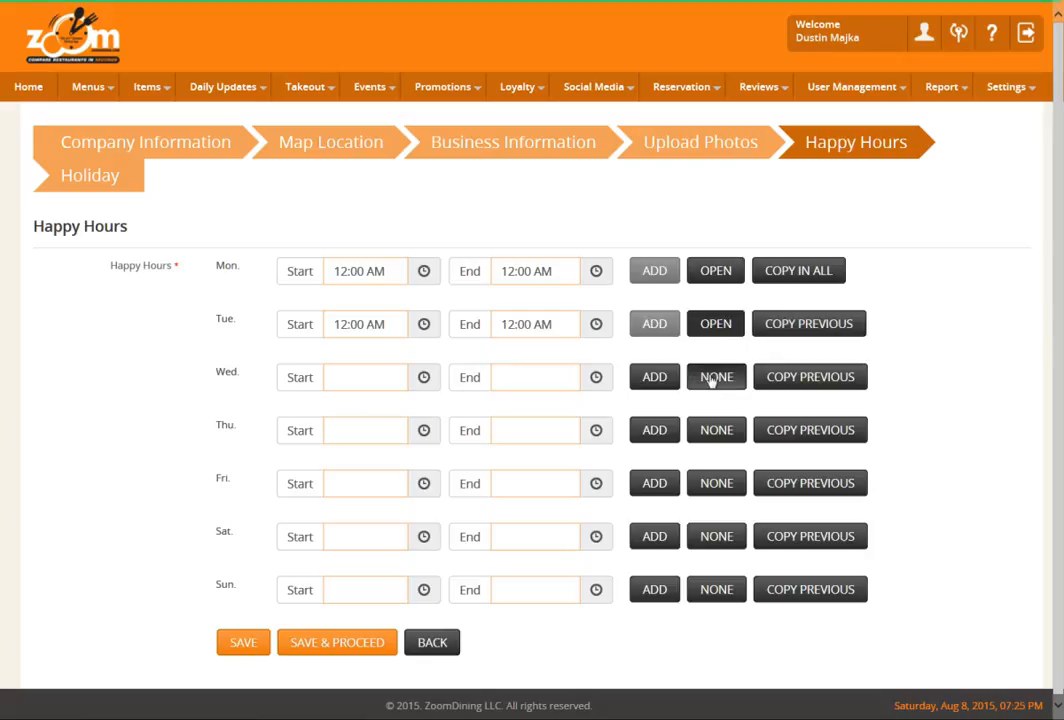
click(714, 378)
click(715, 436)
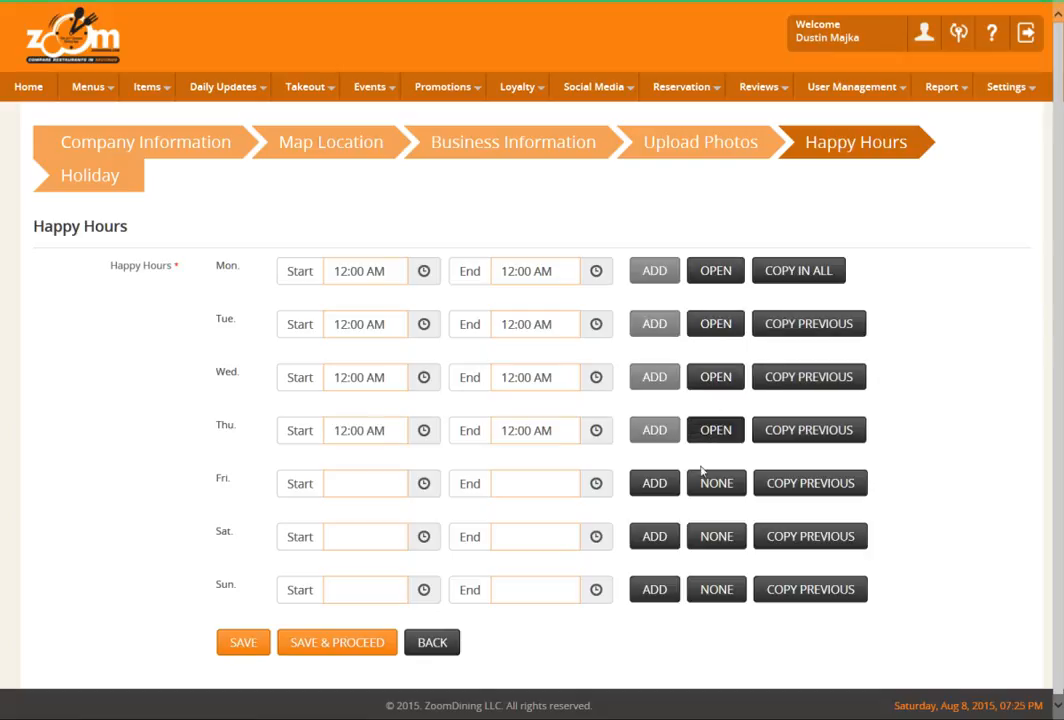
click(712, 488)
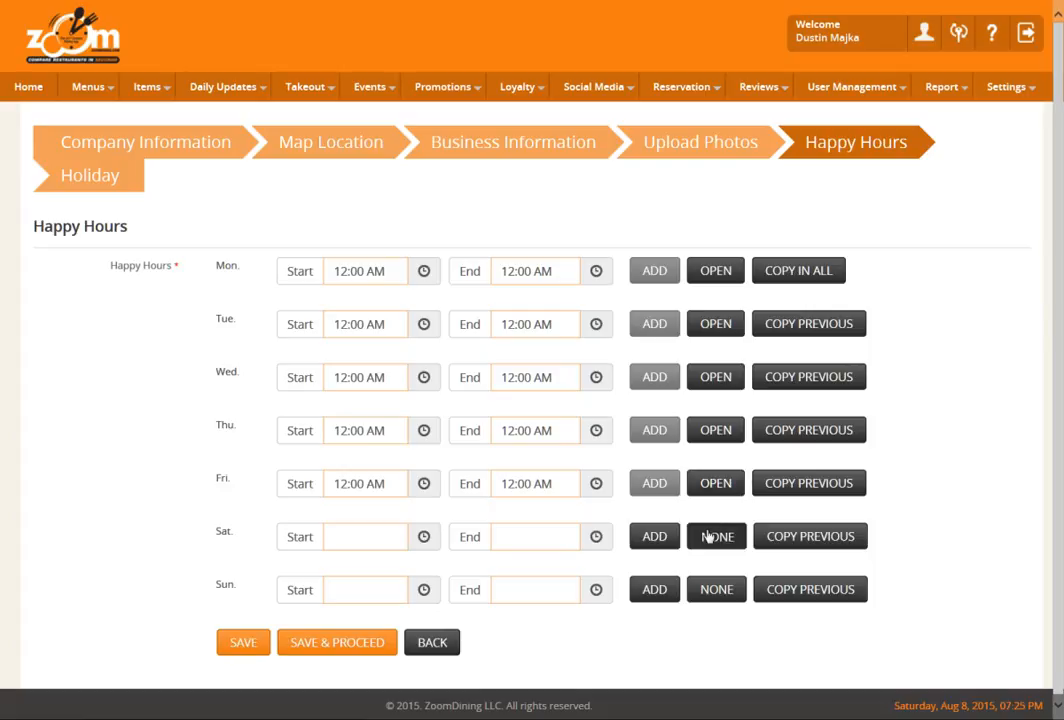
click(713, 537)
click(707, 594)
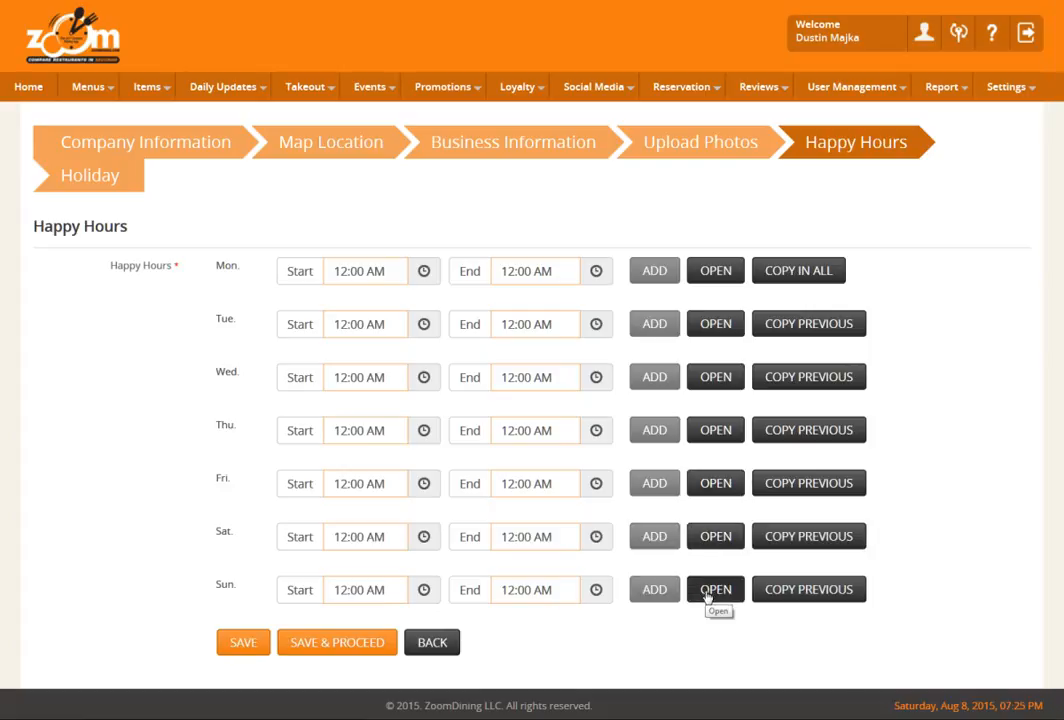
Step: Open Monday for happy hours and set its start time to 4:30 PM
click(700, 272)
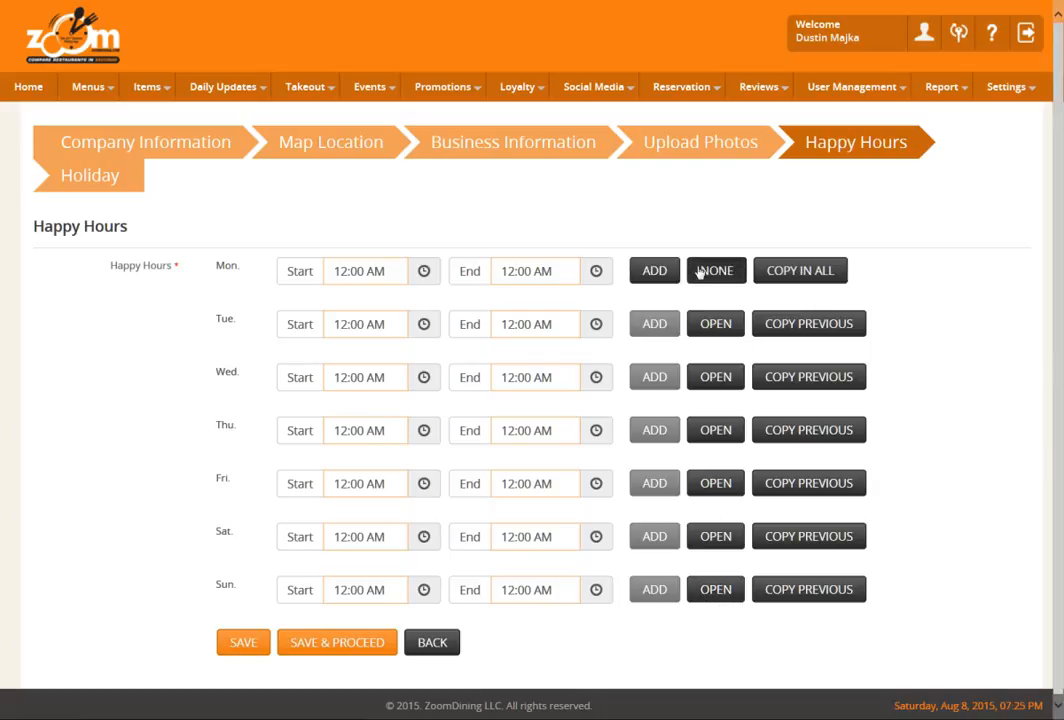
click(424, 271)
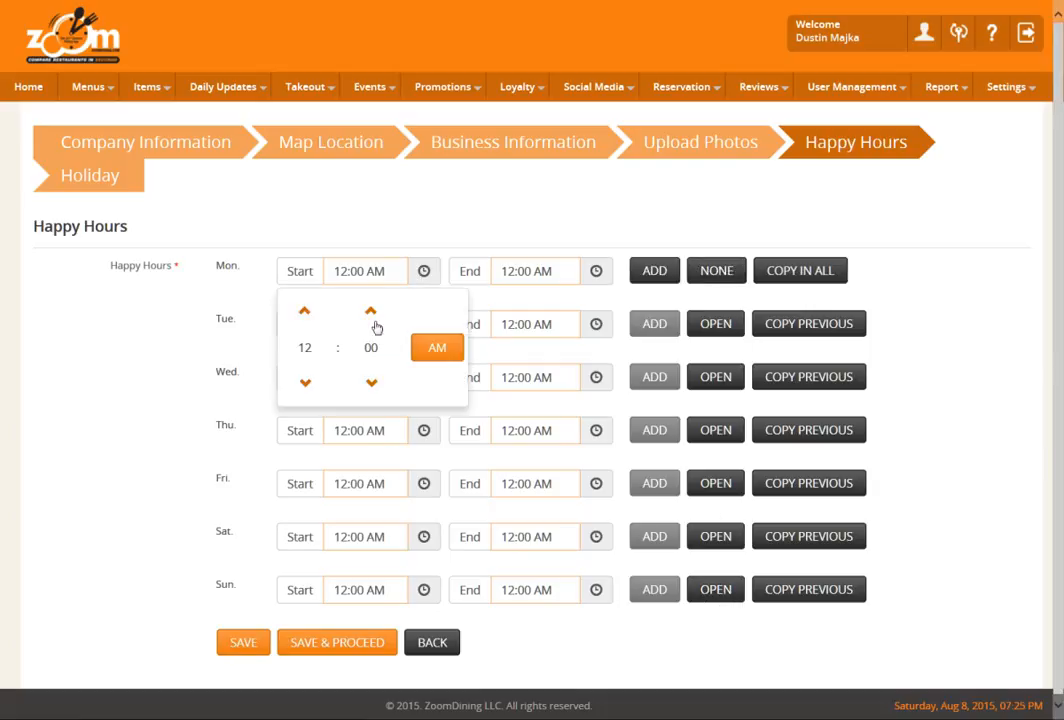
click(305, 311)
click(305, 311)
click(305, 311)
click(305, 311)
click(371, 347)
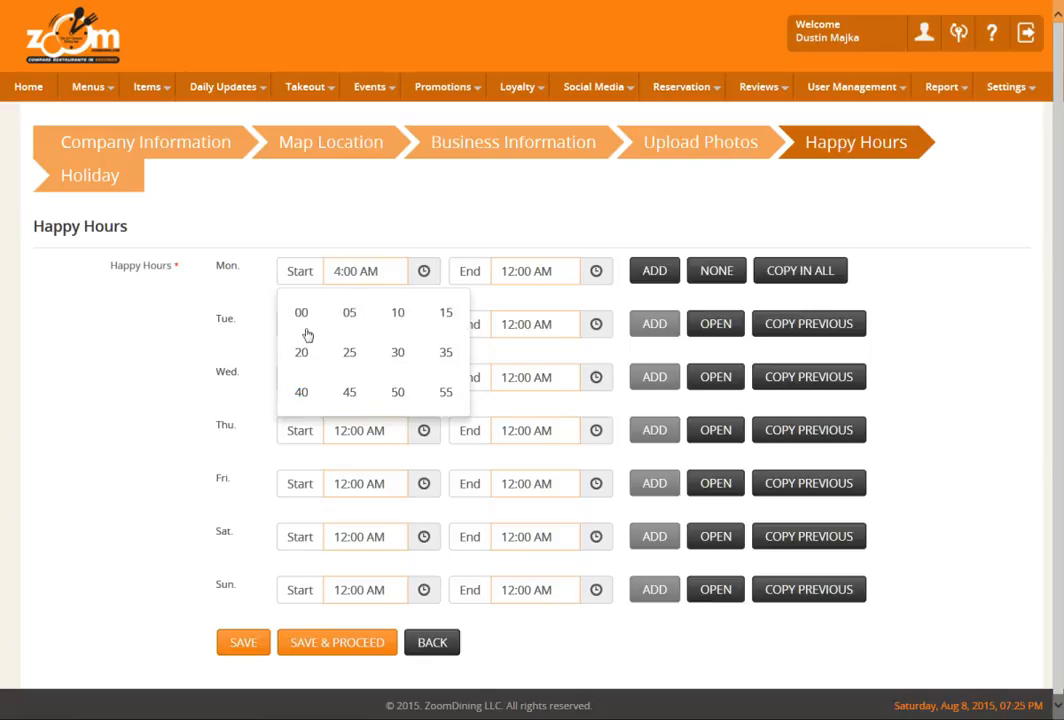
click(401, 354)
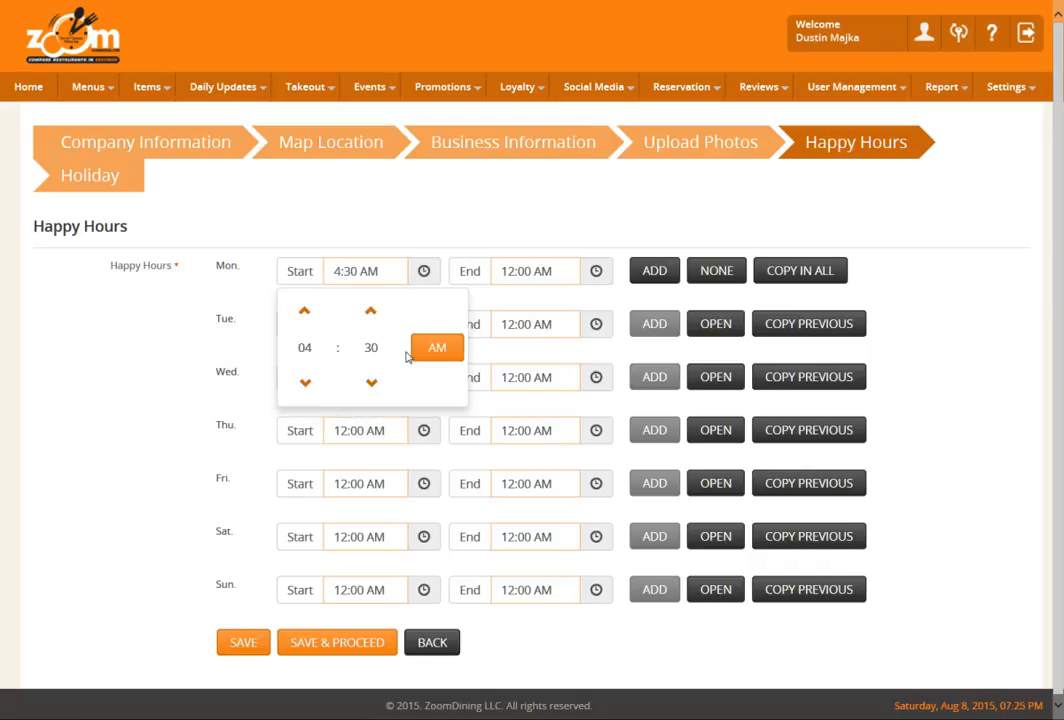
click(437, 350)
Step: Set Monday's happy hour end time to 6:30 PM, and save and proceed to Holiday
click(524, 322)
click(477, 312)
click(477, 312)
click(477, 312)
click(477, 312)
click(477, 312)
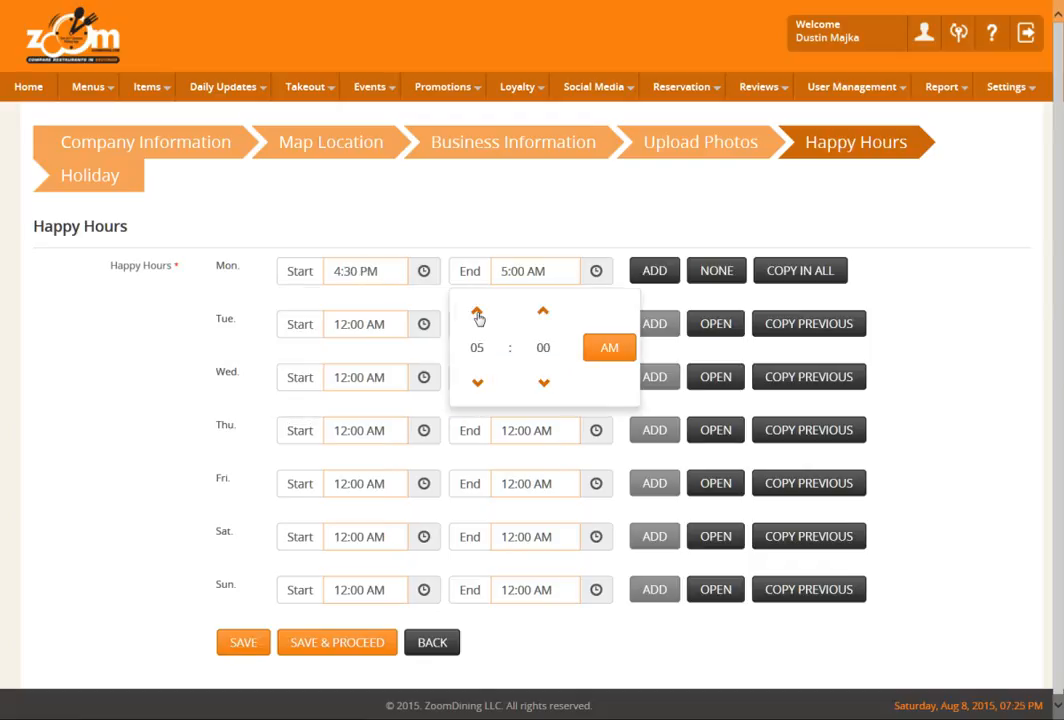
click(541, 347)
click(580, 349)
click(609, 347)
click(331, 644)
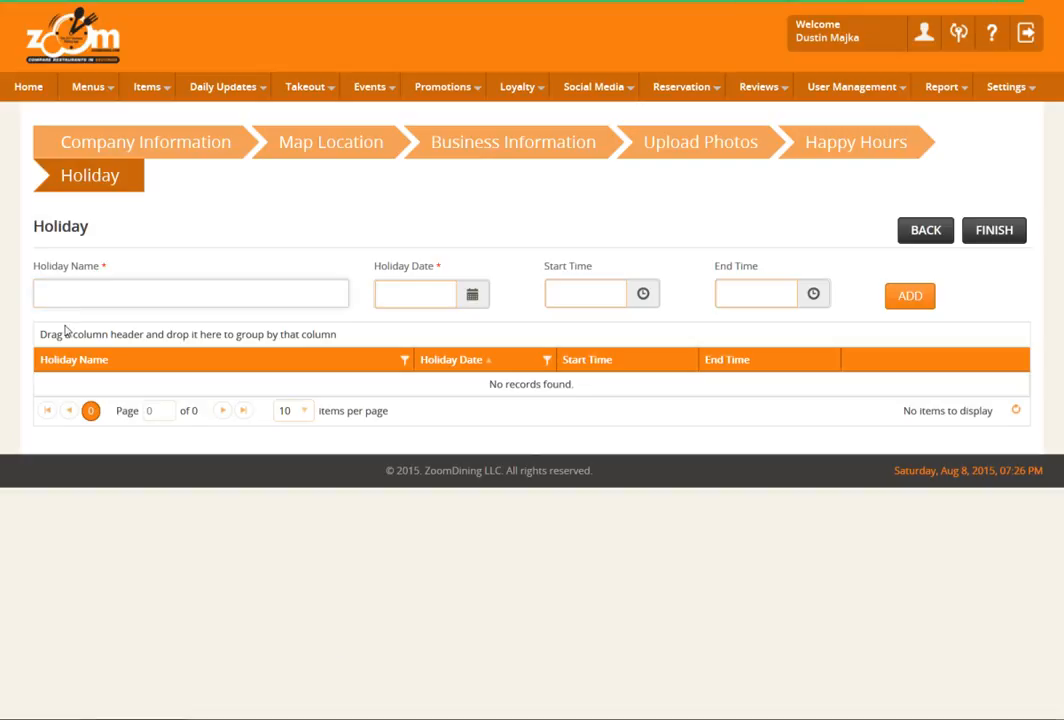
Step: Enter a holiday named Christmasq with the date 12/25/2015
text(Christ)
text(masc)
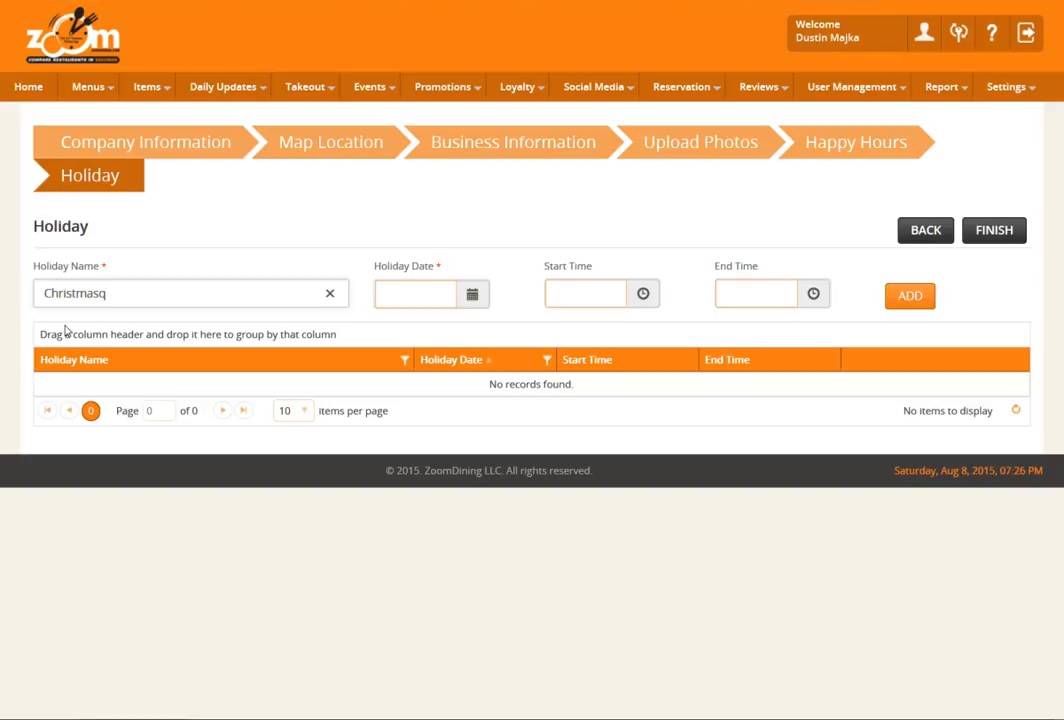
click(478, 292)
click(531, 324)
click(531, 324)
click(531, 324)
click(531, 324)
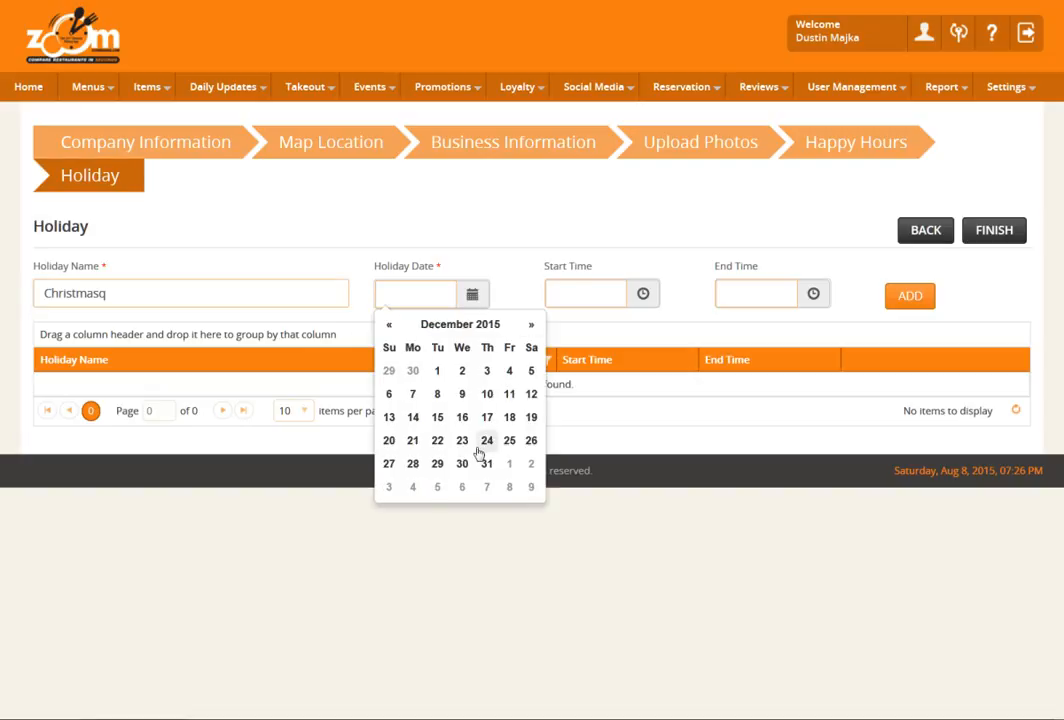
click(509, 441)
Step: Set the holiday's start time to 7:00 AM
click(610, 294)
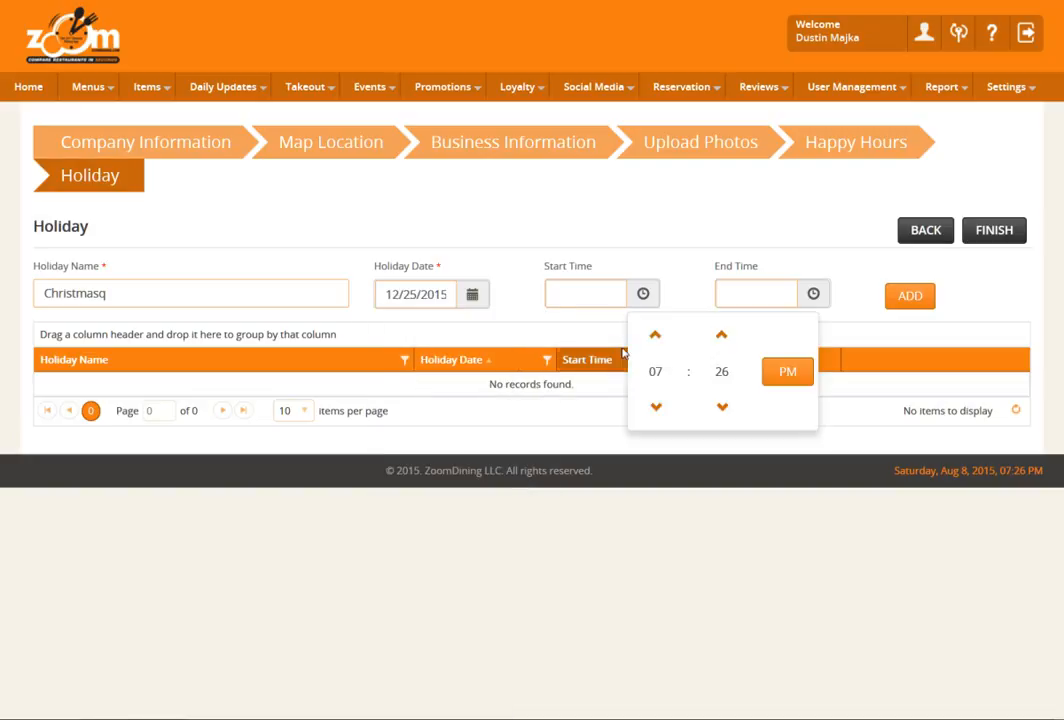
click(721, 371)
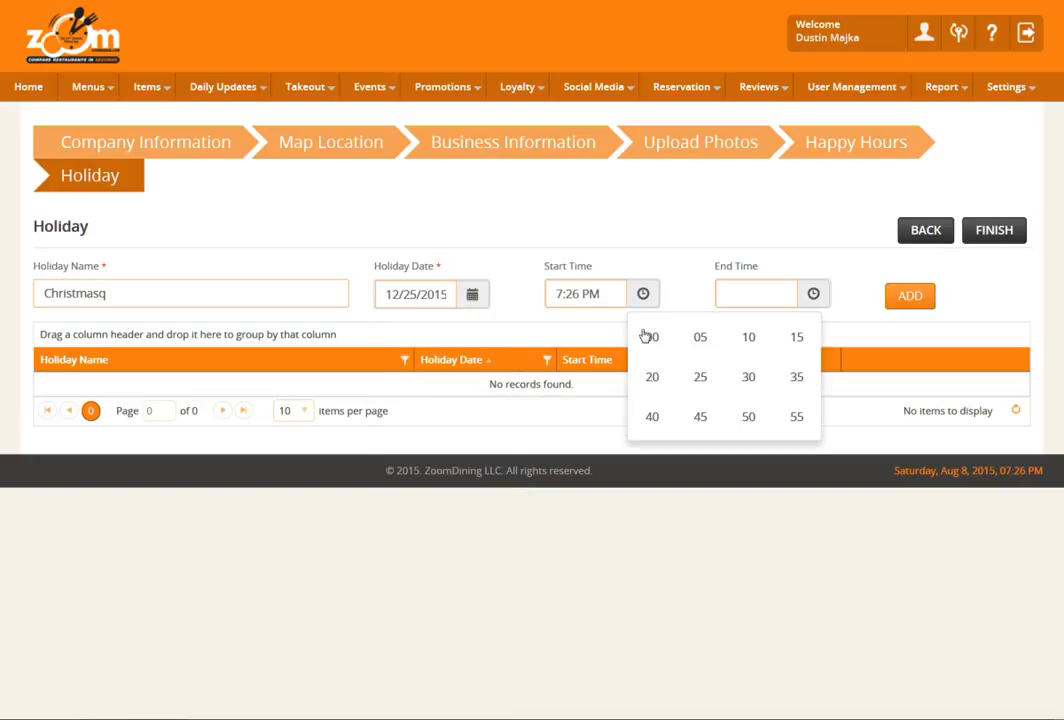
click(651, 338)
click(790, 372)
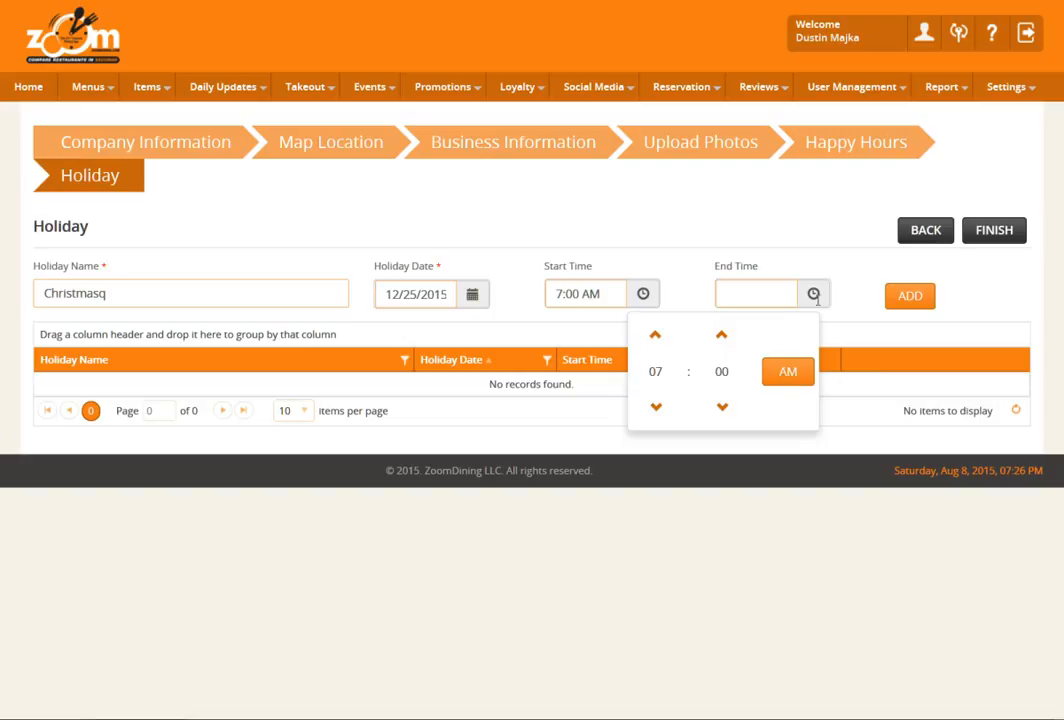
Step: Set the holiday's end time to 11:00 PM and add it to the holiday list
click(813, 294)
click(826, 336)
click(826, 336)
click(826, 336)
click(826, 336)
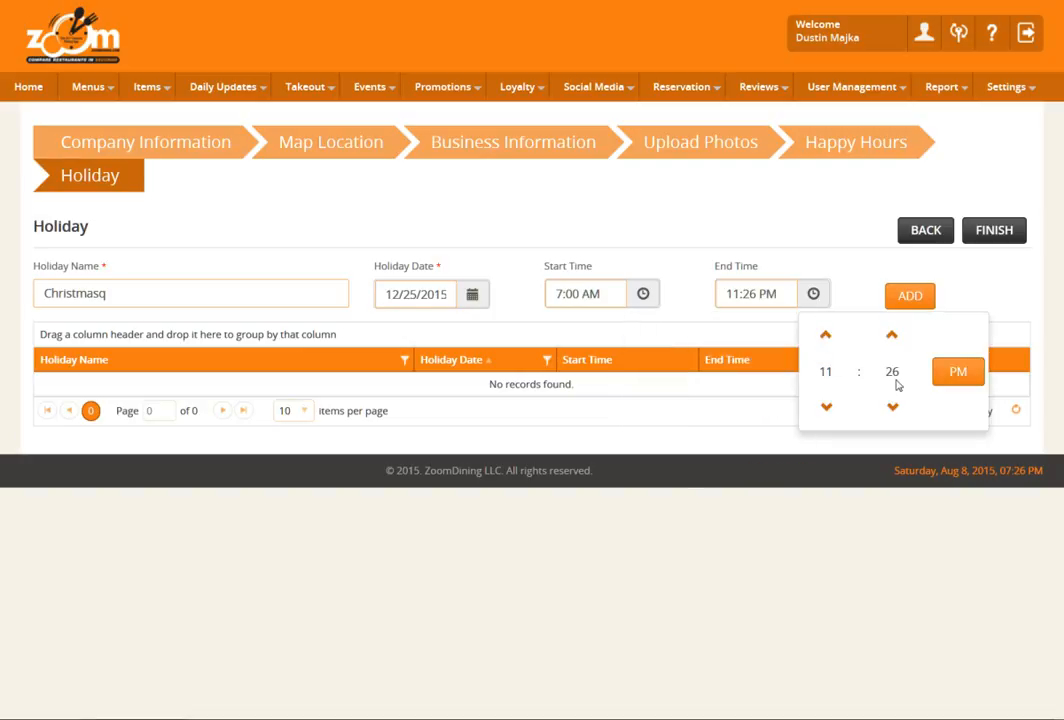
click(891, 371)
click(827, 340)
click(853, 300)
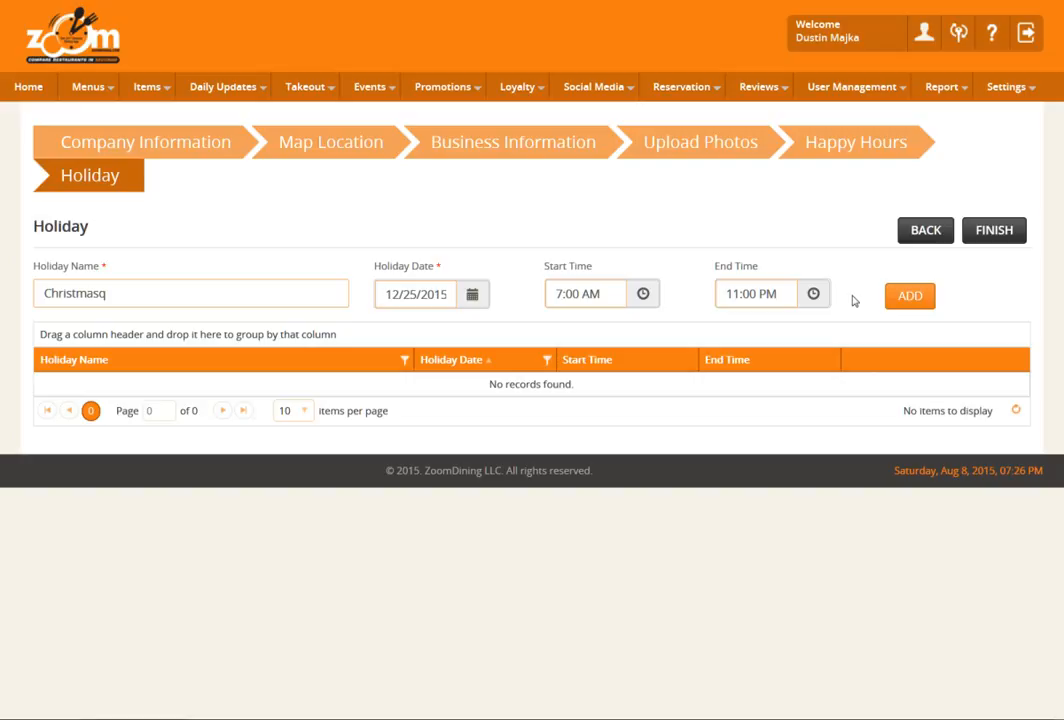
click(911, 298)
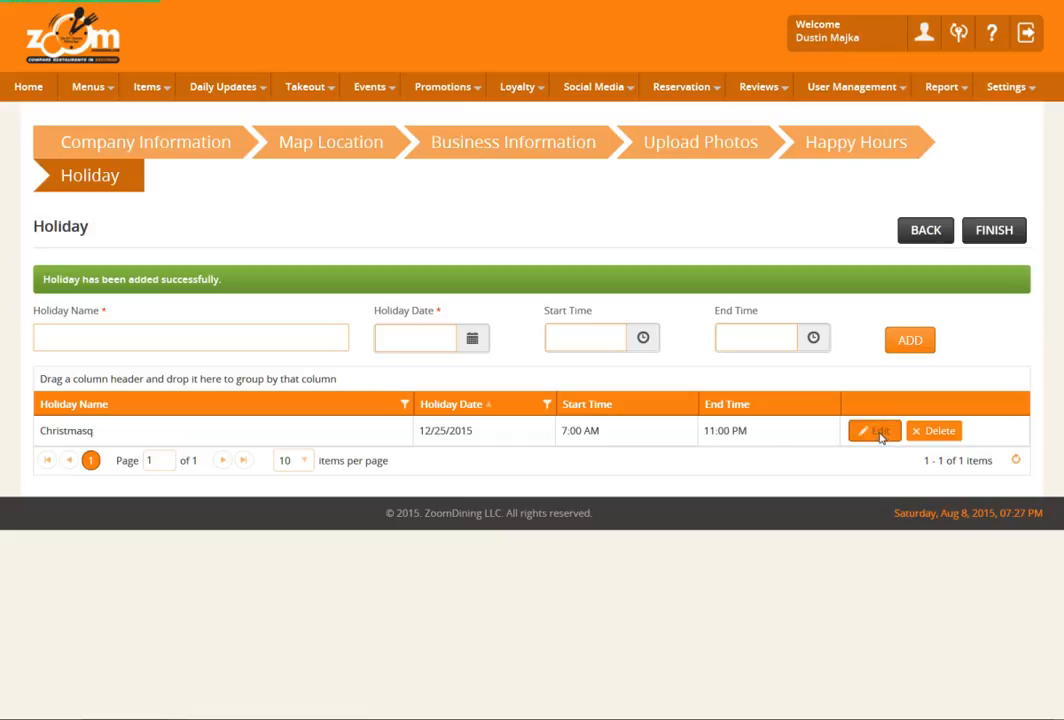
Step: Correct the 12/25/2015 holiday's name to Christmas and update the entry
click(877, 431)
click(121, 392)
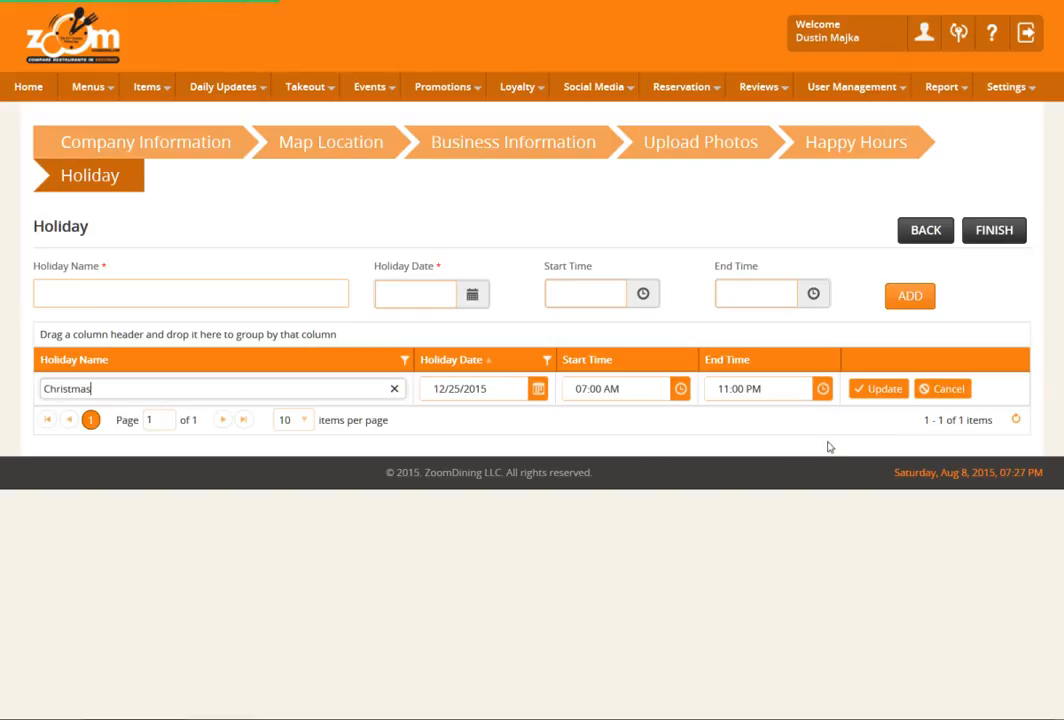
click(880, 391)
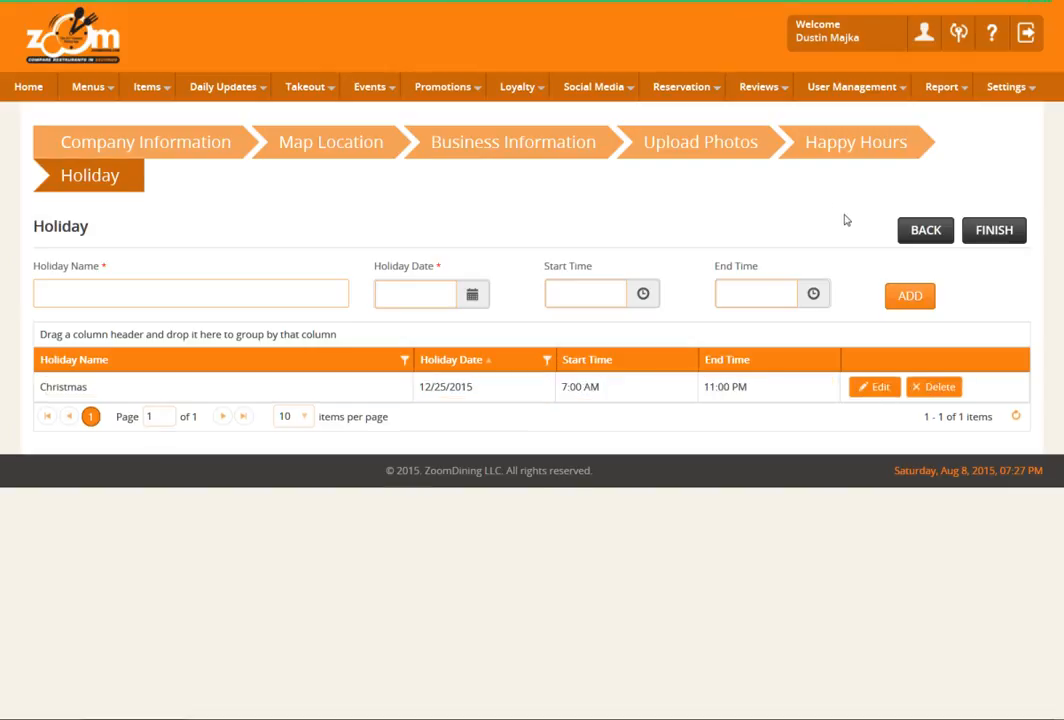
Step: Finish the company setup and return to the home dashboard
click(982, 236)
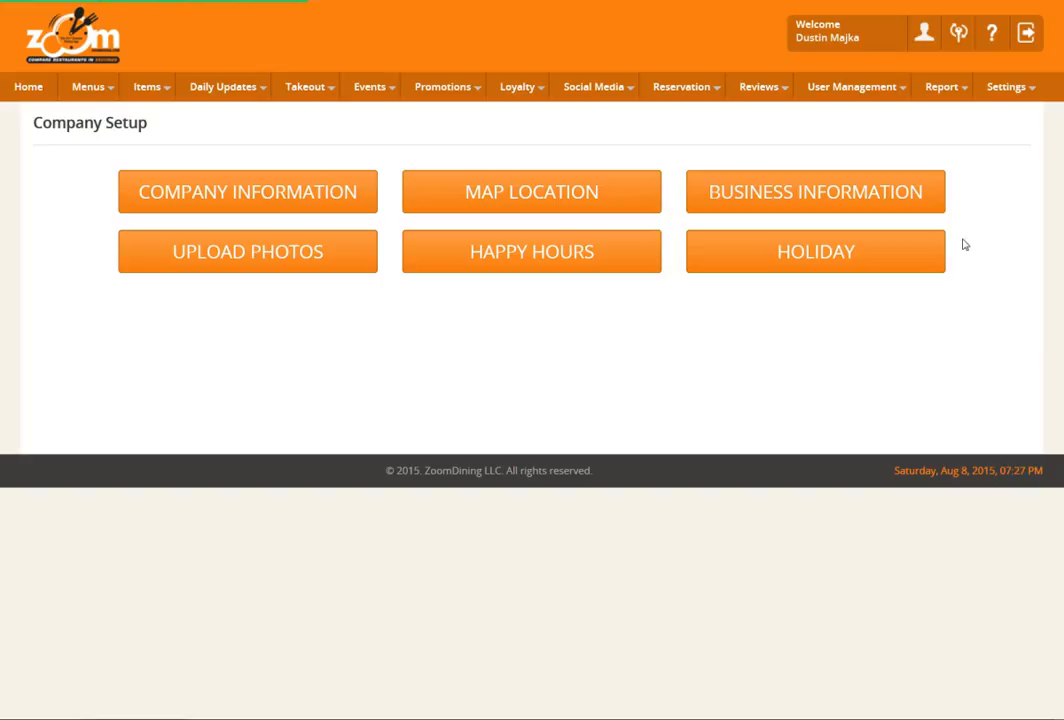
click(26, 89)
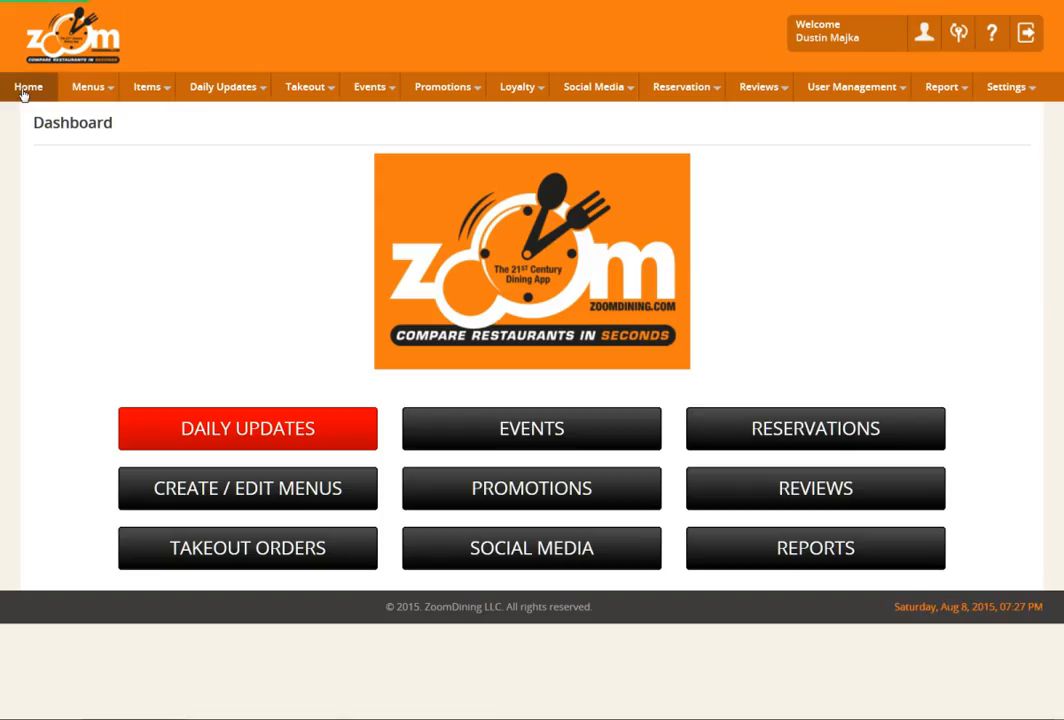